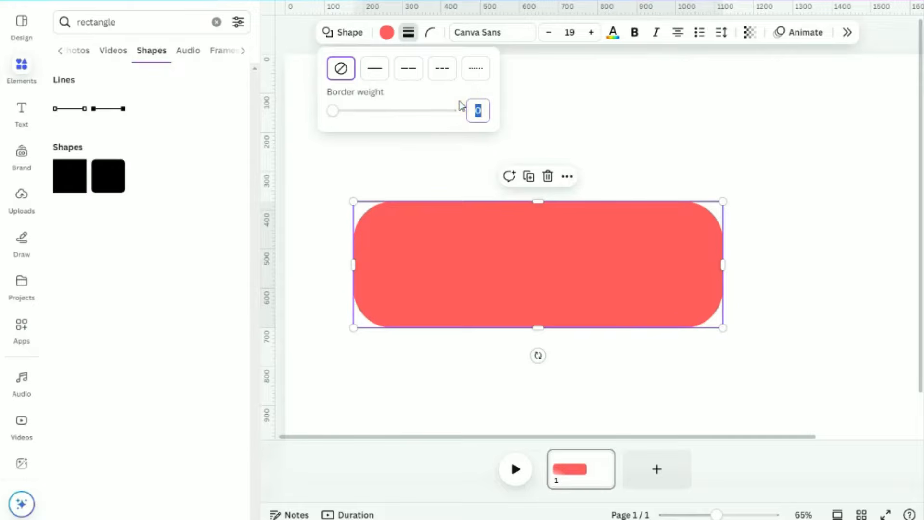
# - Give the rounded rectangle a white border and light gray fill, and reshape it into a slim bar about 1400 px wide
pyautogui.press('Return')
pyautogui.click(398, 31)
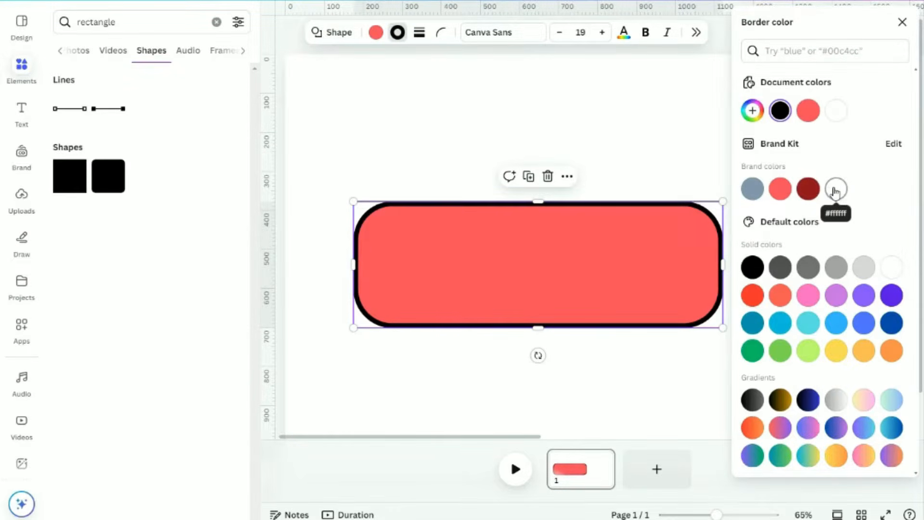
pyautogui.click(836, 190)
pyautogui.click(377, 32)
pyautogui.click(866, 272)
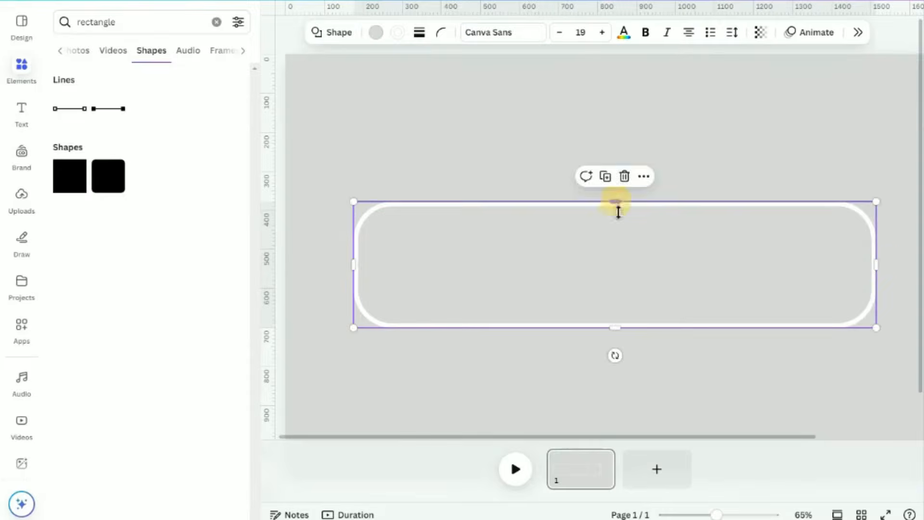
pyautogui.moveTo(619, 212); pyautogui.dragTo(550, 231)
pyautogui.moveTo(849, 244); pyautogui.dragTo(876, 241)
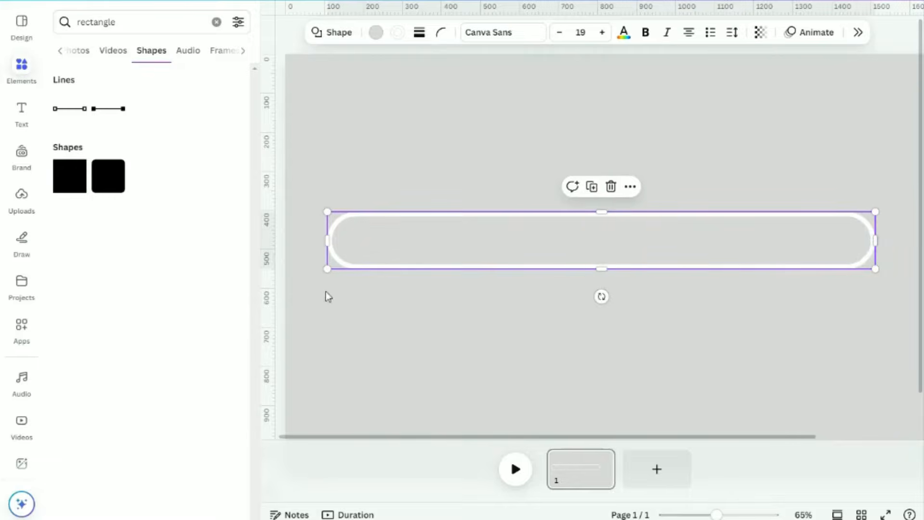
# - Search the elements for animated "blue sky clouds background 2d" and insert the 12-second paper-cloud video
pyautogui.click(216, 22)
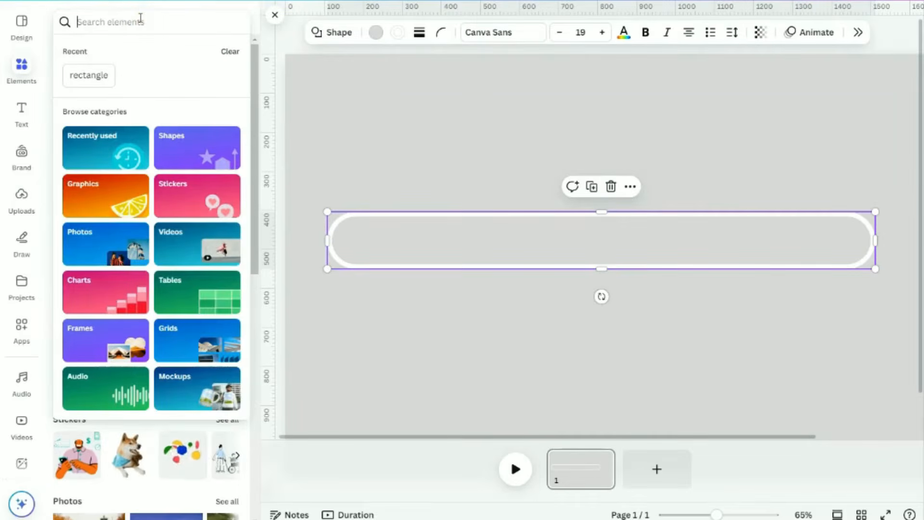
pyautogui.write('blue sky clouds background')
pyautogui.press('Return')
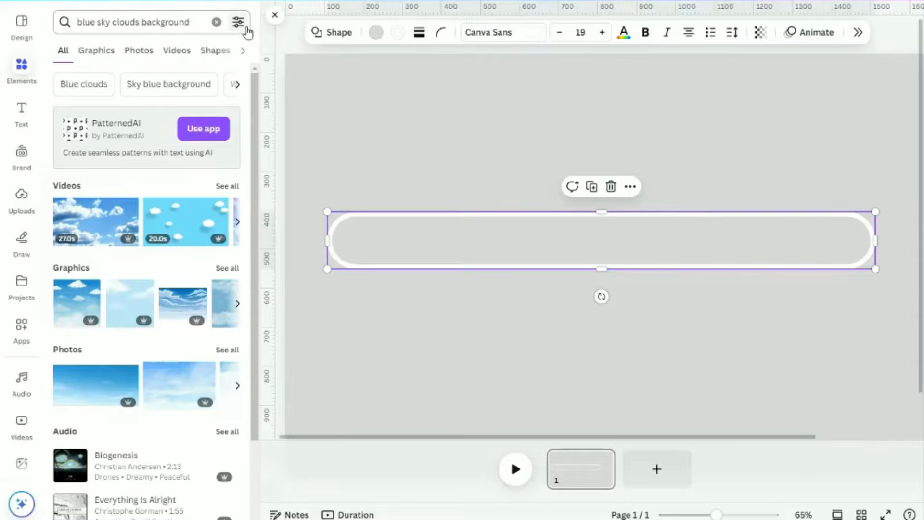
pyautogui.click(239, 22)
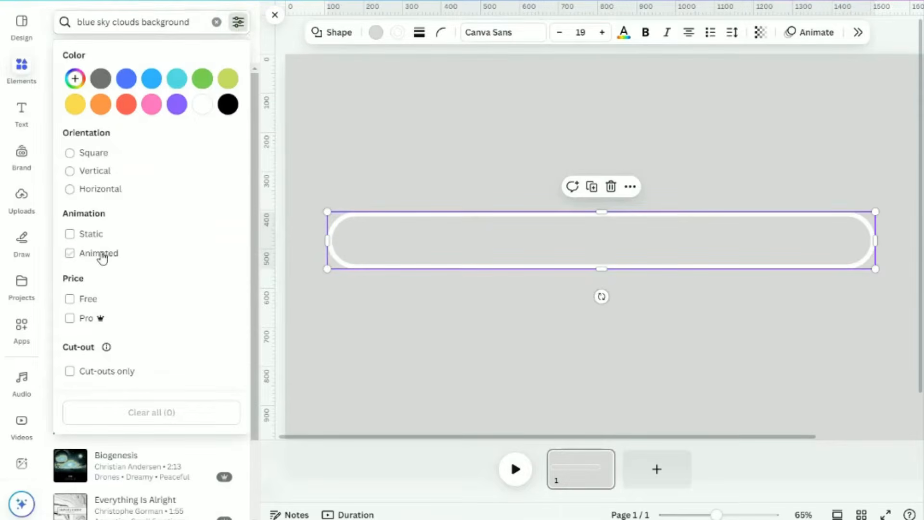
pyautogui.click(101, 256)
pyautogui.click(255, 461)
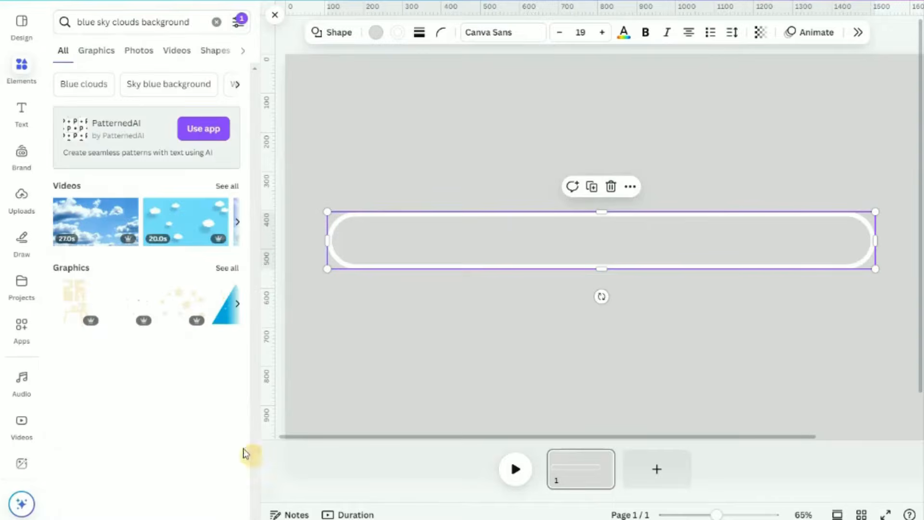
pyautogui.write('2d')
pyautogui.press('Return')
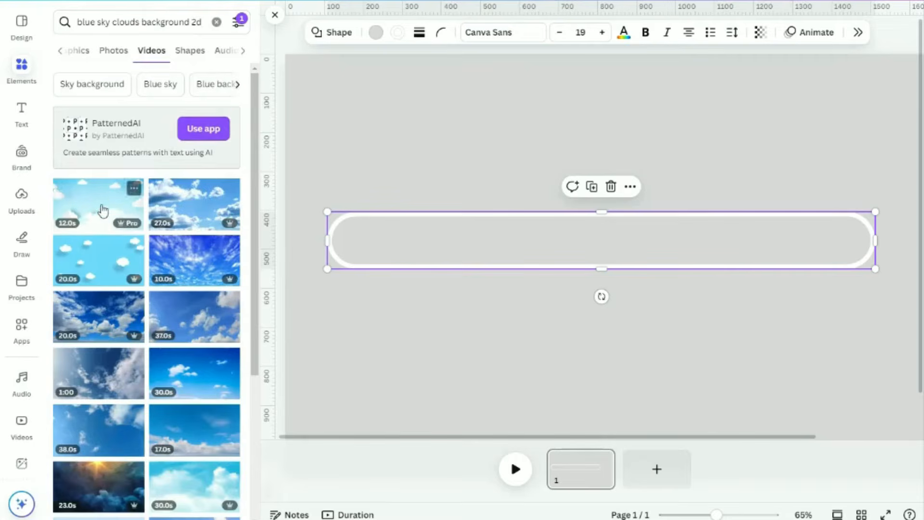
pyautogui.click(102, 211)
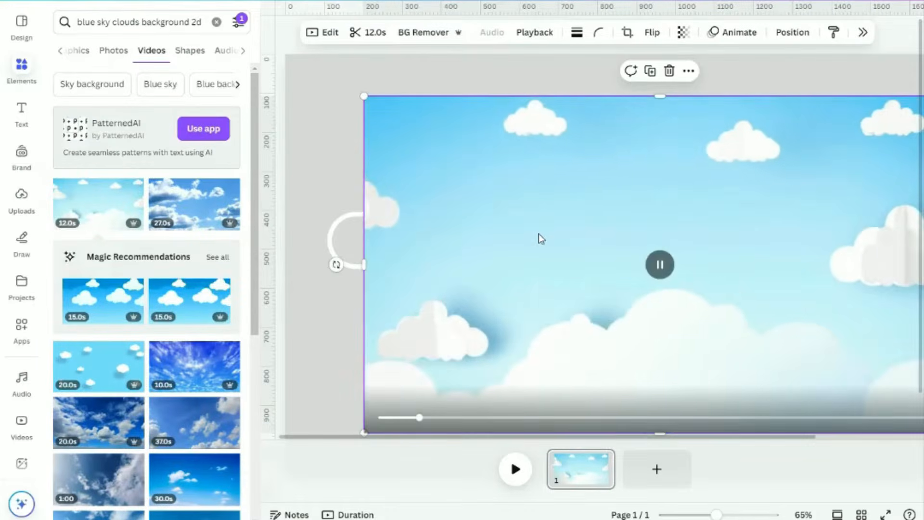
# - Crop the cloud video into a wide, low strip and place it just below the outlined bar
pyautogui.moveTo(541, 239); pyautogui.dragTo(478, 223)
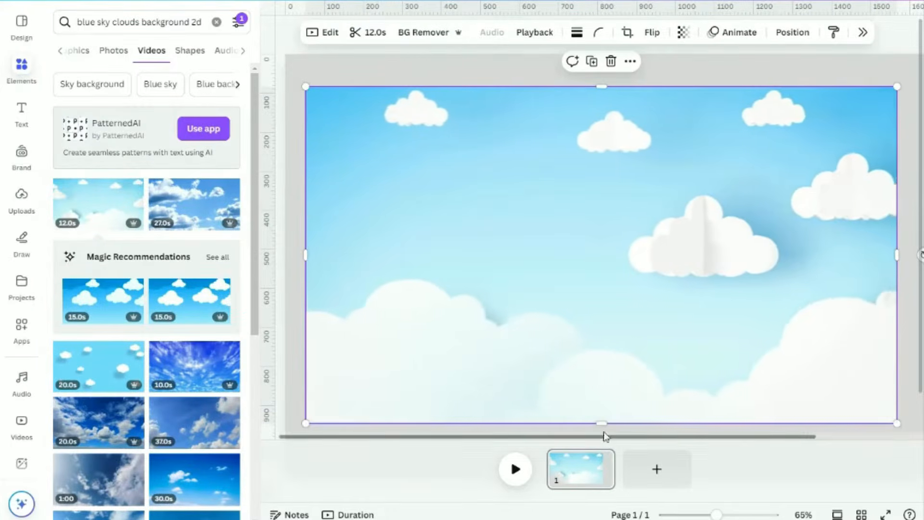
pyautogui.moveTo(603, 426); pyautogui.dragTo(602, 192)
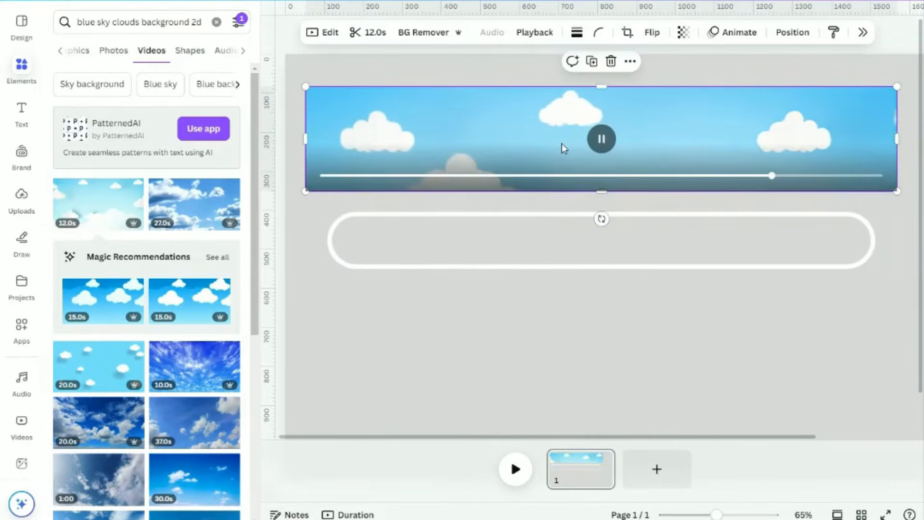
pyautogui.moveTo(564, 148); pyautogui.dragTo(547, 345)
pyautogui.moveTo(593, 397); pyautogui.dragTo(594, 371)
pyautogui.moveTo(295, 327); pyautogui.dragTo(343, 325)
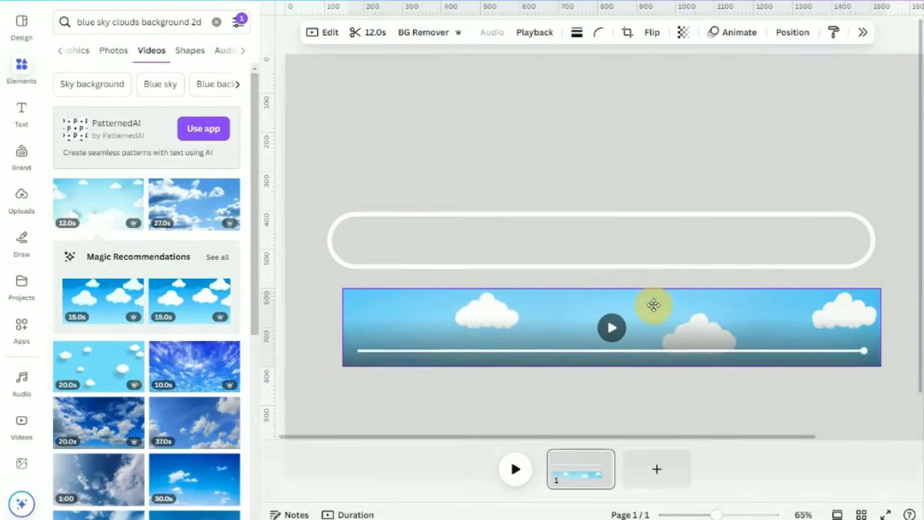
pyautogui.moveTo(654, 304); pyautogui.dragTo(648, 304)
# - Set the cloud video's corner rounding to 100 and give it a solid white border with weight 12
pyautogui.click(599, 33)
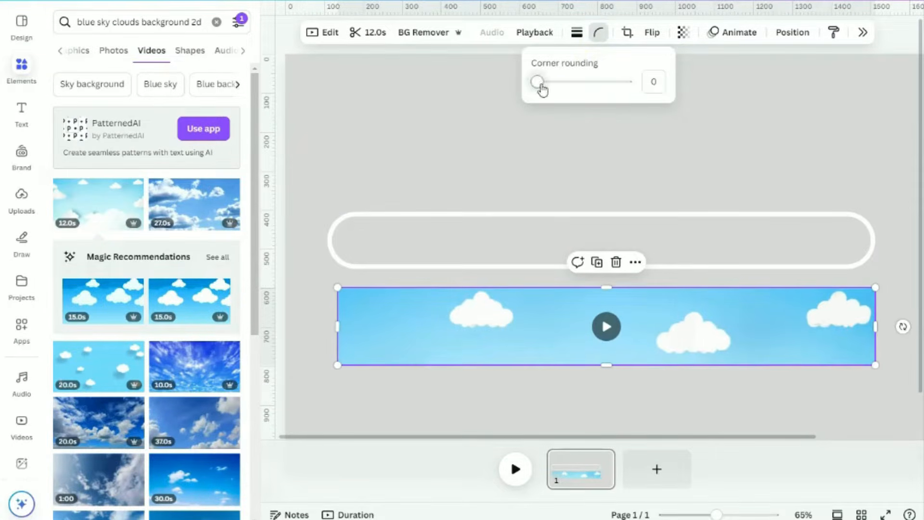
pyautogui.moveTo(538, 81); pyautogui.dragTo(726, 103)
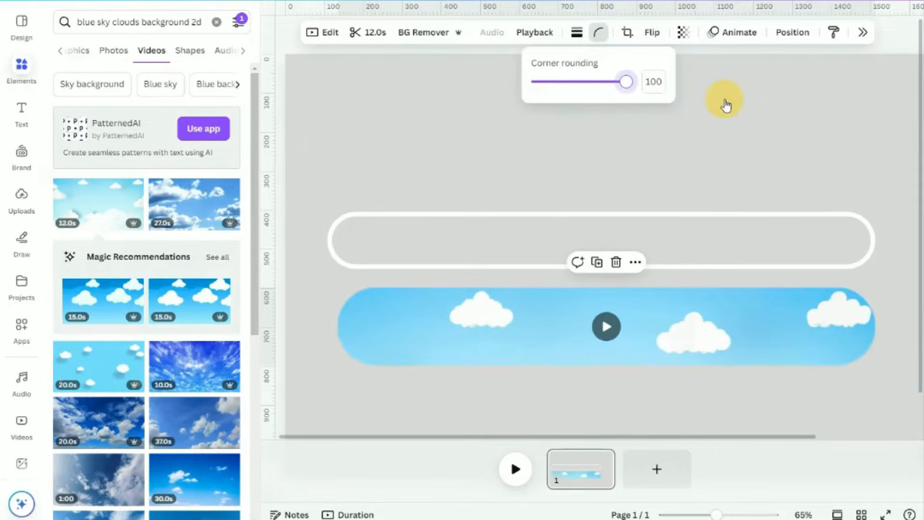
pyautogui.click(577, 34)
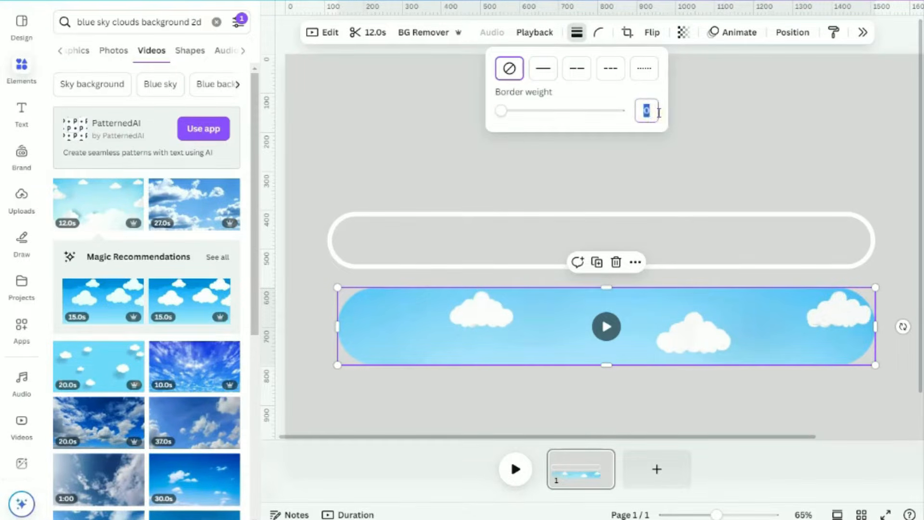
pyautogui.press('Return')
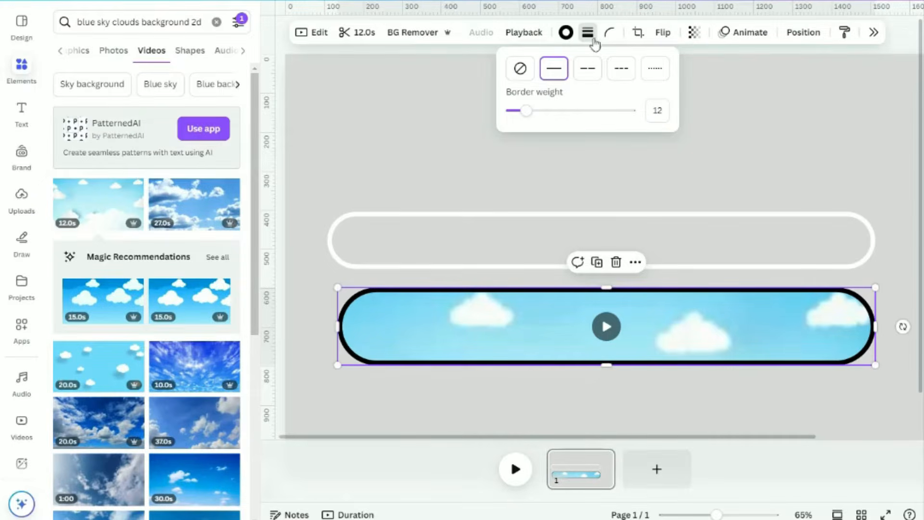
pyautogui.click(523, 171)
pyautogui.click(514, 324)
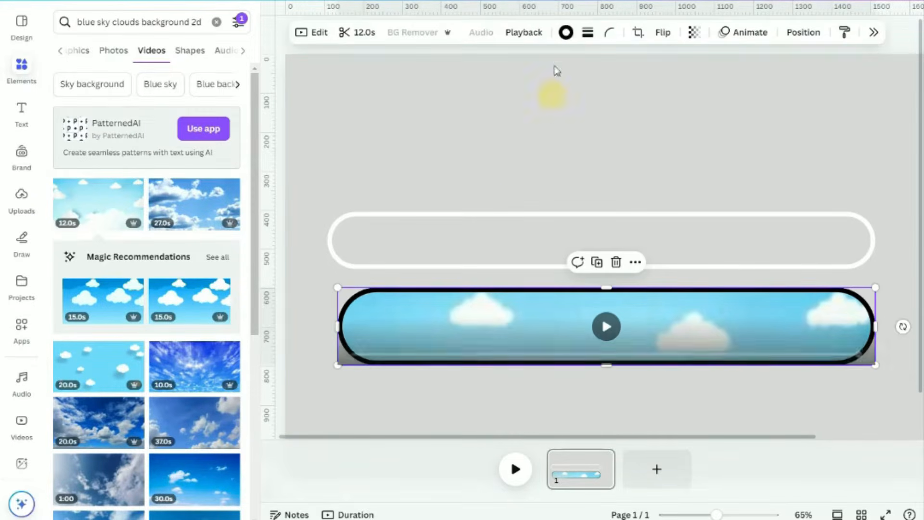
pyautogui.click(566, 32)
pyautogui.click(836, 189)
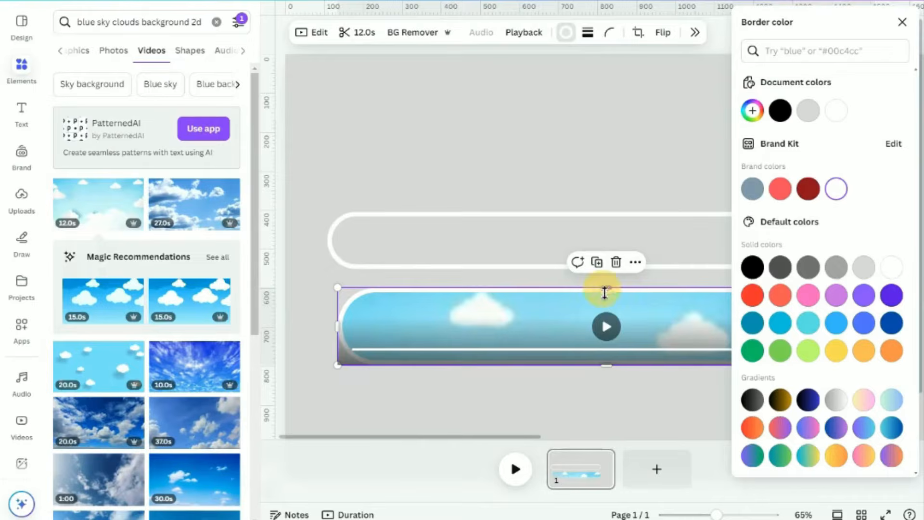
# - Crop the top of the cloud video to match the outlined bar's height and fit the video exactly over the bar
pyautogui.moveTo(605, 291); pyautogui.dragTo(605, 311)
pyautogui.click(902, 24)
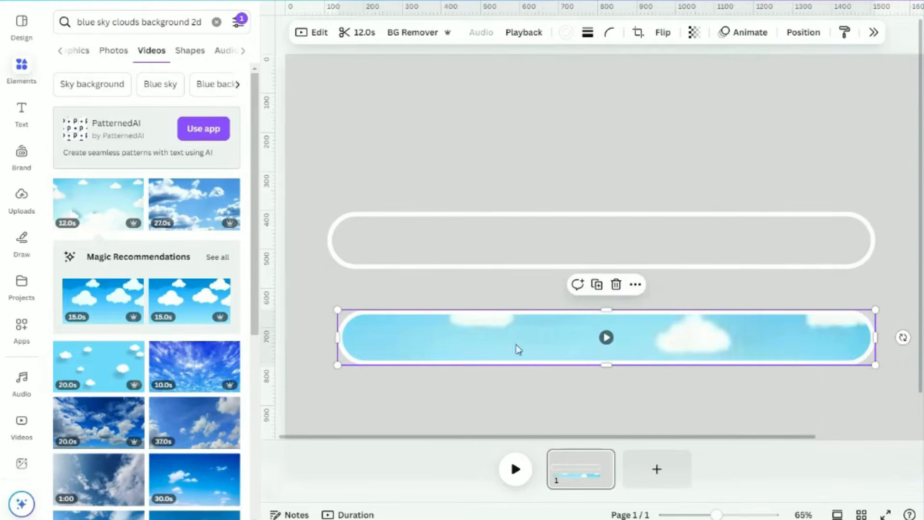
pyautogui.moveTo(515, 347); pyautogui.dragTo(501, 250)
pyautogui.moveTo(867, 247); pyautogui.dragTo(876, 241)
# - Search the elements for "cute bee" graphics and insert the red-helmeted bee on a scooter from the related recommendations
pyautogui.click(151, 23)
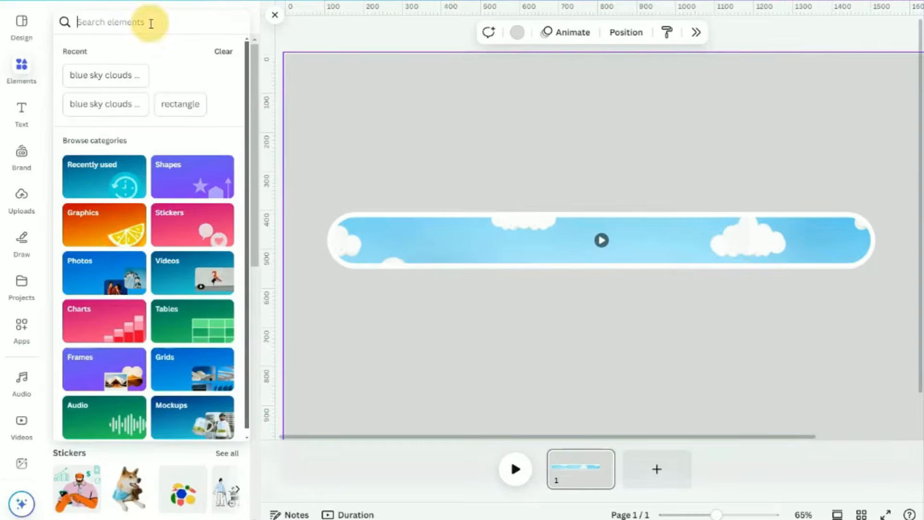
pyautogui.write('cute b')
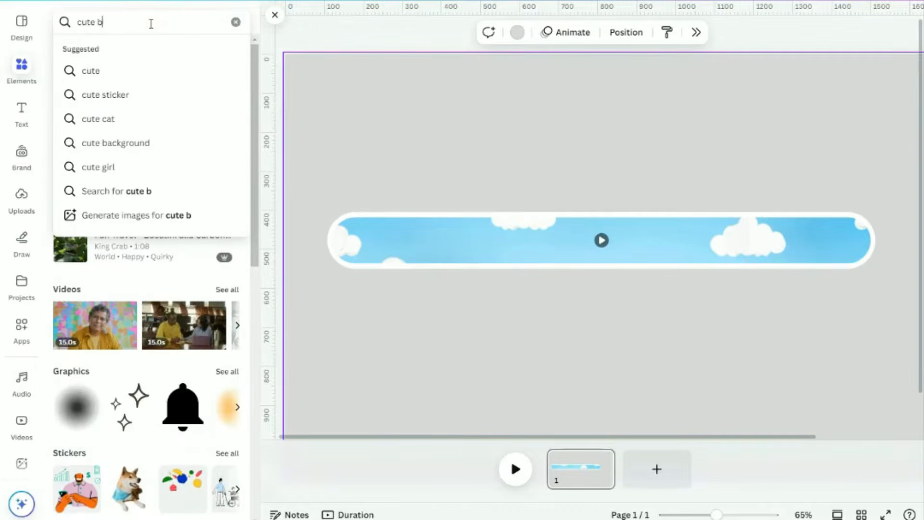
pyautogui.write('ee')
pyautogui.press('Return')
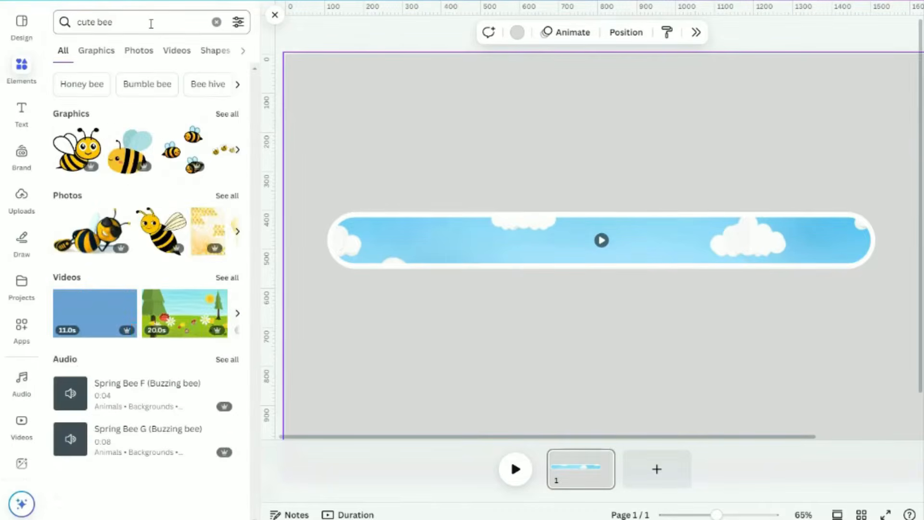
pyautogui.click(224, 118)
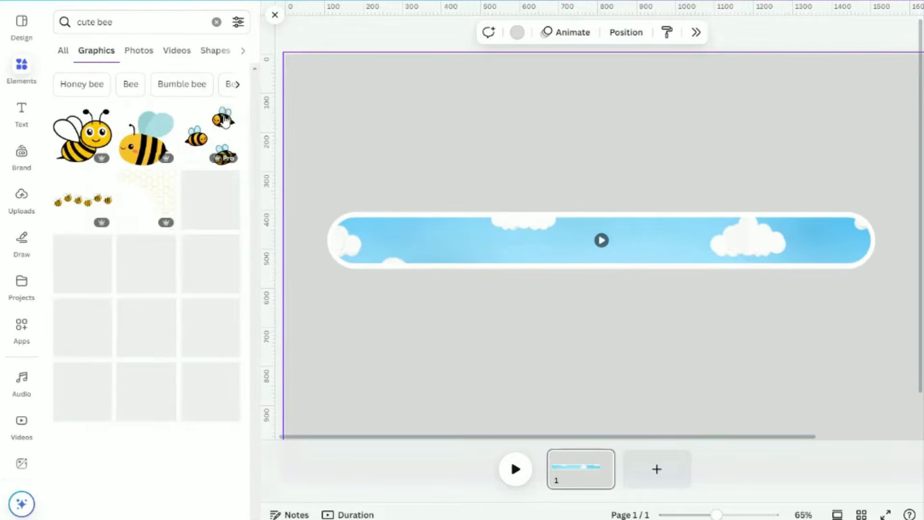
pyautogui.scroll(-7, 188, 244)
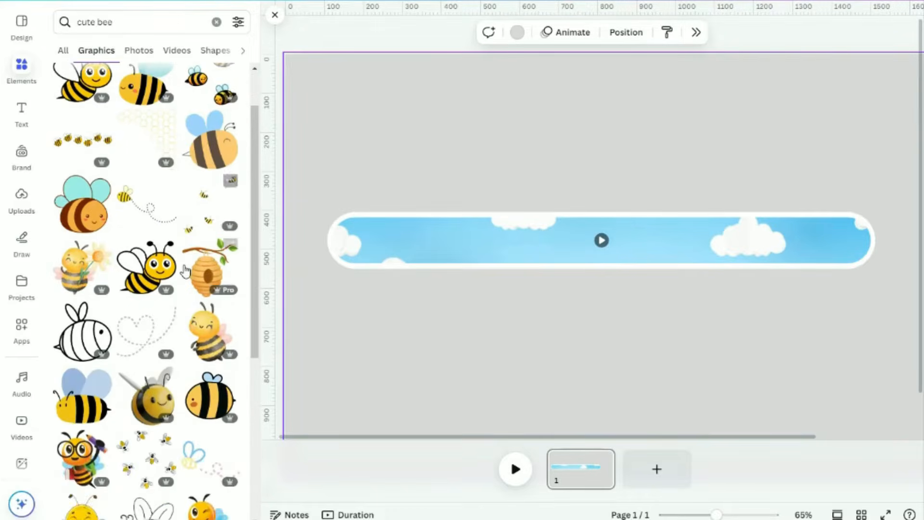
pyautogui.click(186, 270)
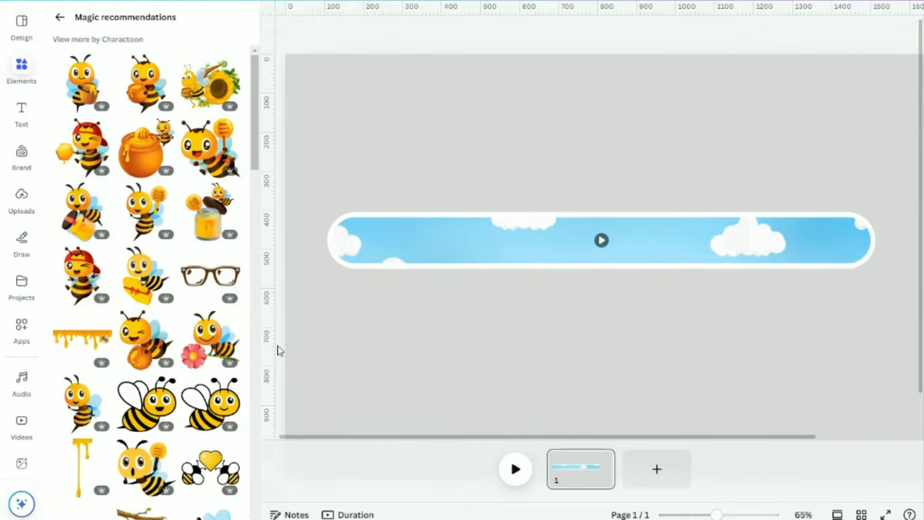
pyautogui.scroll(-10, 148, 324)
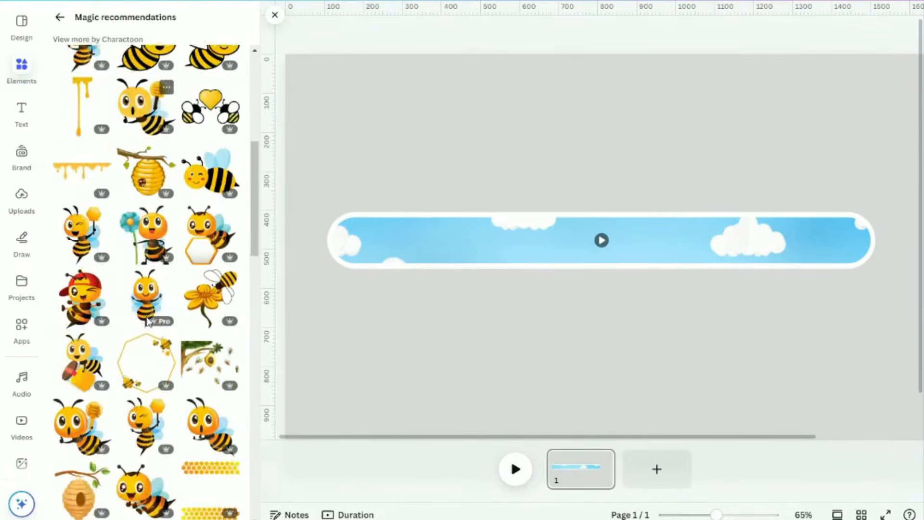
pyautogui.click(143, 382)
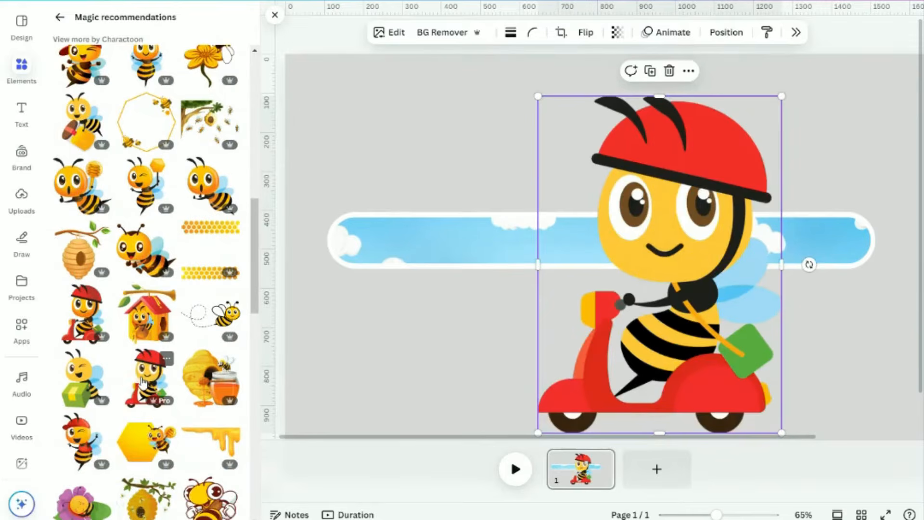
# - Shrink the scooter bee and position it on the right end of the cloud bar, with its head above the border
pyautogui.moveTo(539, 97); pyautogui.dragTo(681, 334)
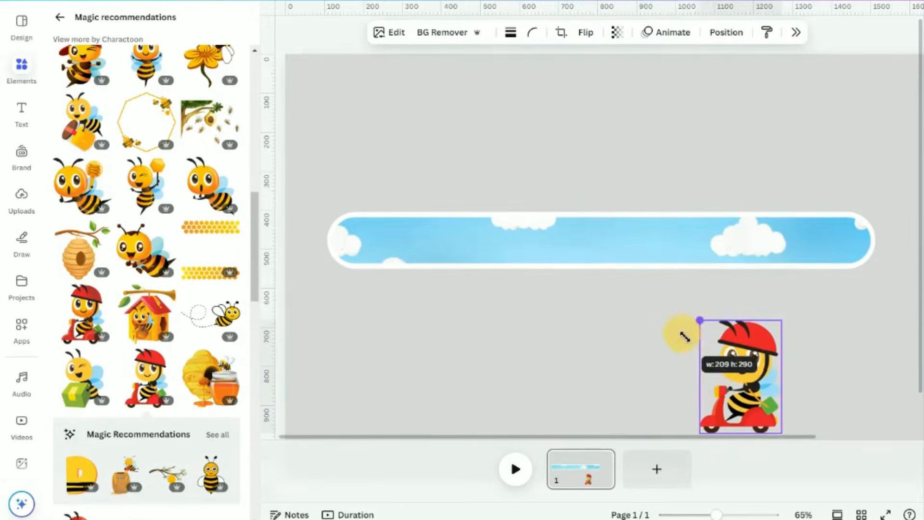
pyautogui.moveTo(727, 406); pyautogui.dragTo(828, 241)
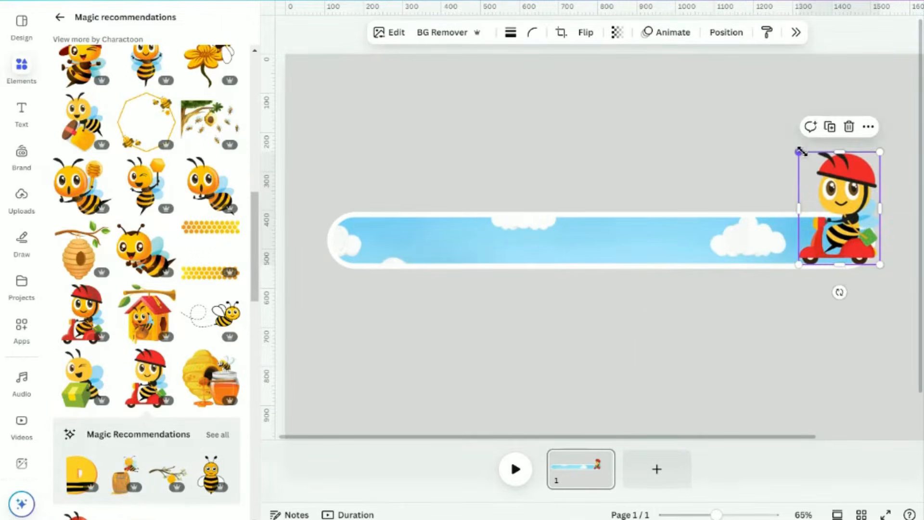
pyautogui.moveTo(800, 152); pyautogui.dragTo(818, 189)
pyautogui.moveTo(846, 228)
pyautogui.mouseDown()
pyautogui.moveTo(826, 237)
pyautogui.moveTo(835, 234)
pyautogui.mouseUp()
pyautogui.click(699, 324)
# - Trim the cloud video to 0.2 s and duplicate page 1
pyautogui.click(574, 257)
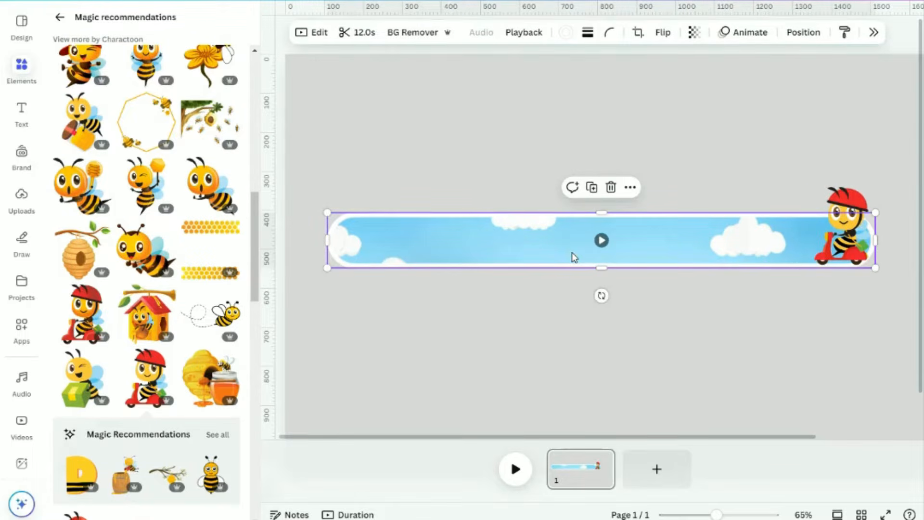
pyautogui.doubleClick(574, 257)
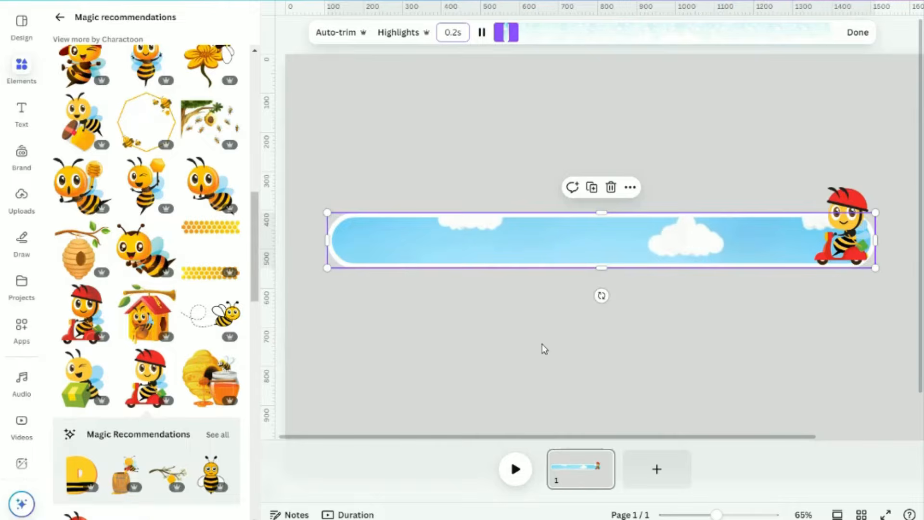
pyautogui.click(586, 474)
pyautogui.hotkey('ctrl', 'd')
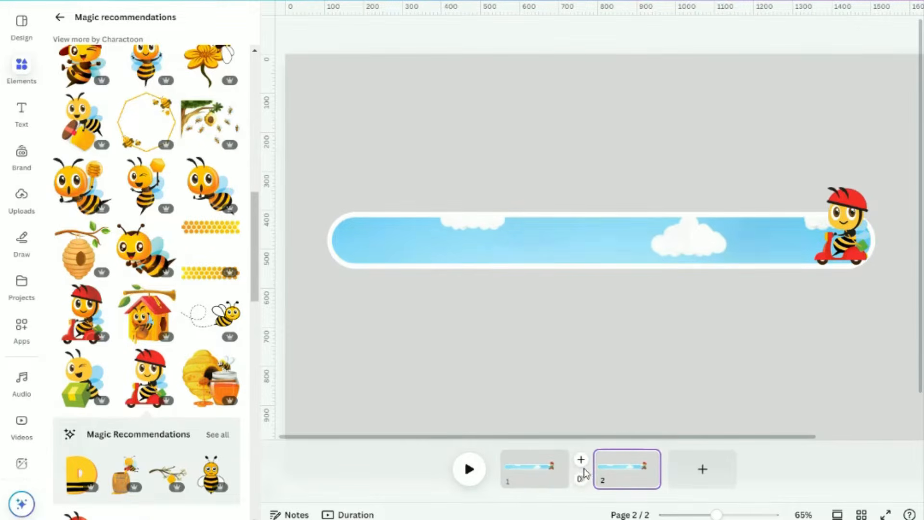
# - On the duplicated page, shorten the cloud video from its right end and shift the bee left to the new end
pyautogui.click(772, 237)
pyautogui.moveTo(923, 191); pyautogui.dragTo(870, 191)
pyautogui.moveTo(887, 194); pyautogui.dragTo(831, 193)
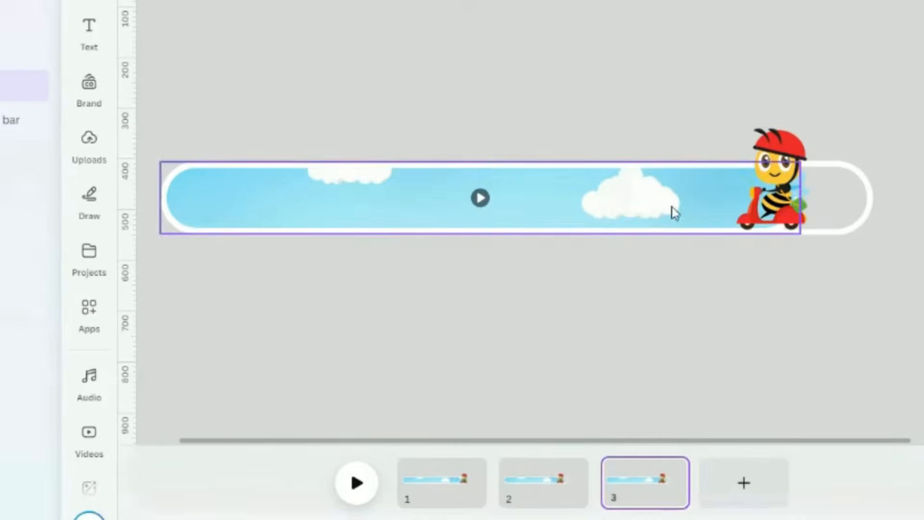
# - On page 3, shorten the cloud video further and move the bee left to its new end, and duplicate that page
pyautogui.moveTo(800, 212); pyautogui.dragTo(712, 213)
pyautogui.moveTo(778, 178); pyautogui.dragTo(691, 182)
pyautogui.click(652, 499)
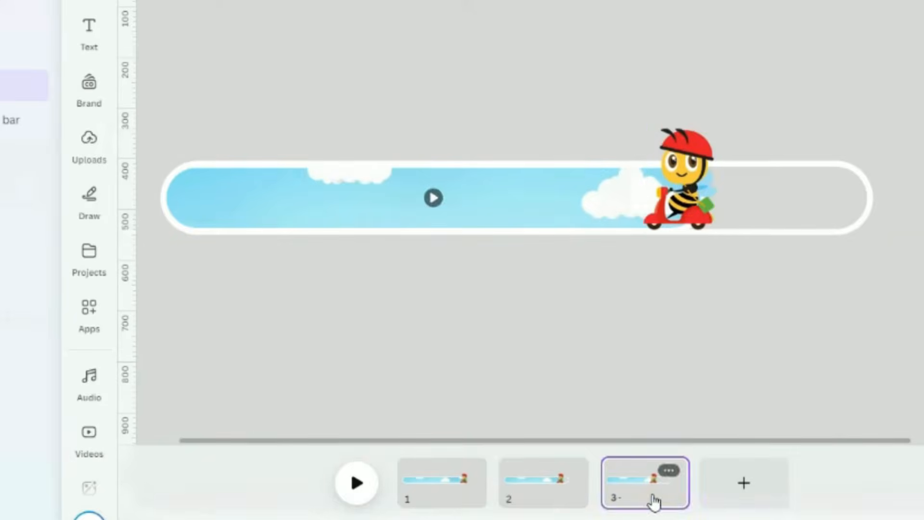
pyautogui.hotkey('ctrl', 'd')
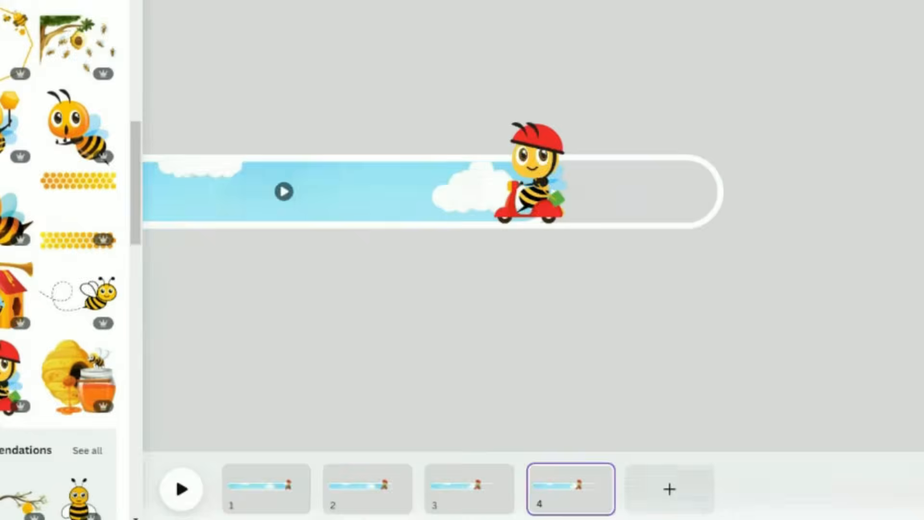
# - Search the graphics for "cartoon green field background" and add the rolling green hills with pale cloudy sky to page 4
pyautogui.scroll(-10, 57, 241)
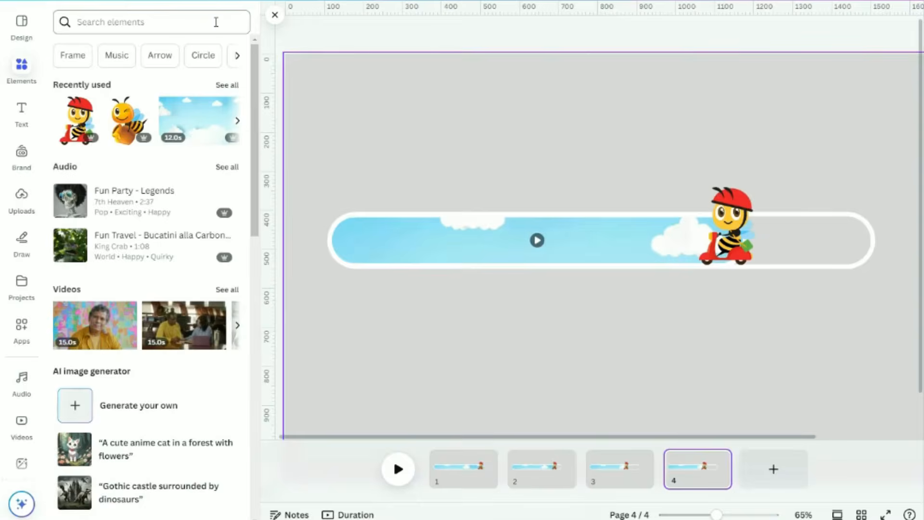
pyautogui.click(140, 23)
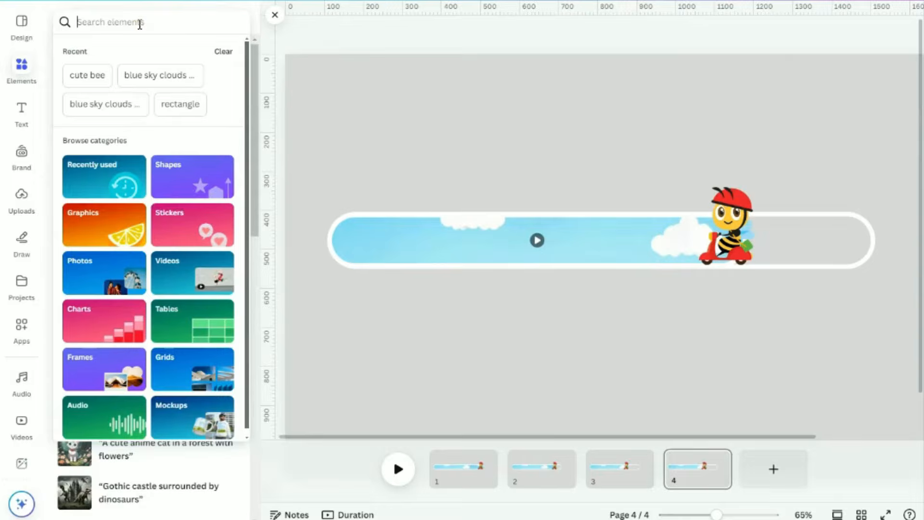
pyautogui.write('cartoon green field background')
pyautogui.press('Return')
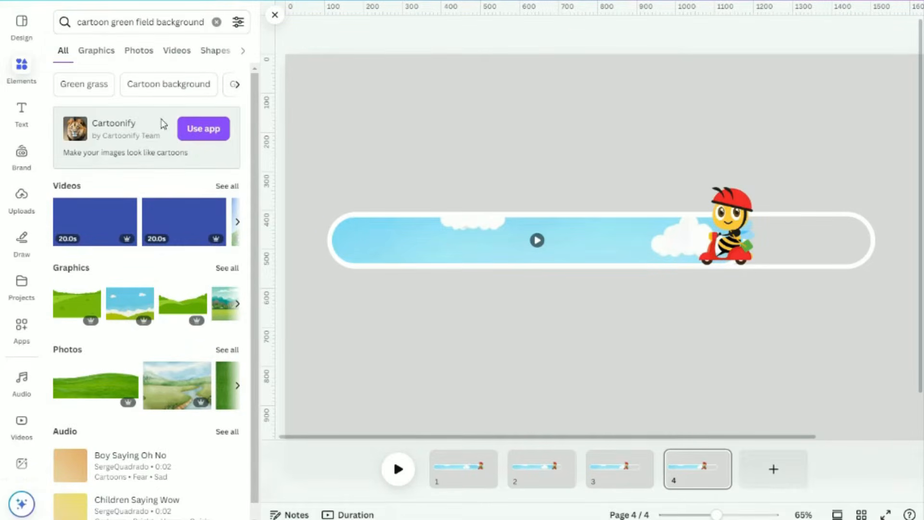
pyautogui.click(101, 51)
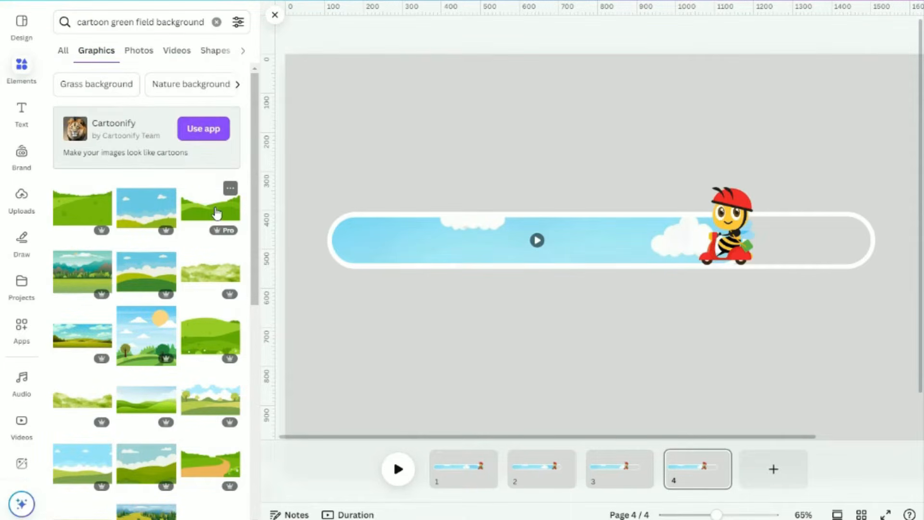
pyautogui.click(135, 410)
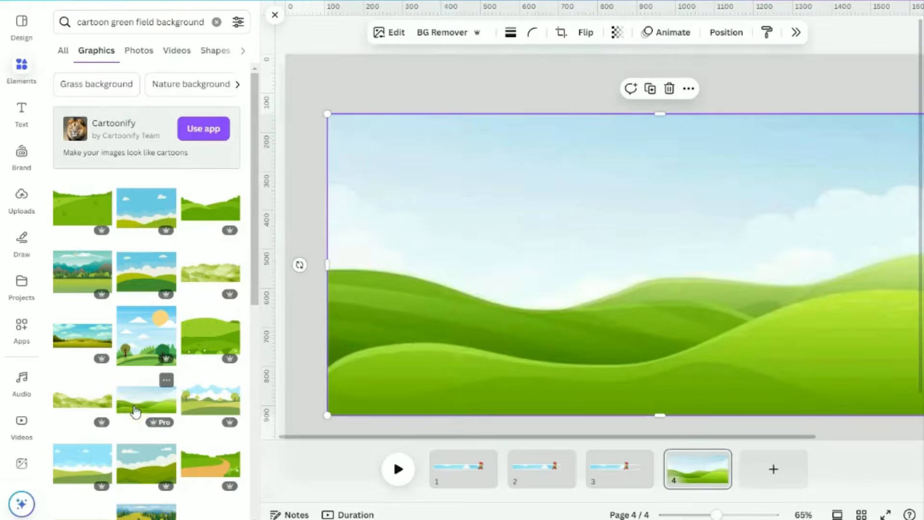
pyautogui.moveTo(521, 326); pyautogui.dragTo(497, 314)
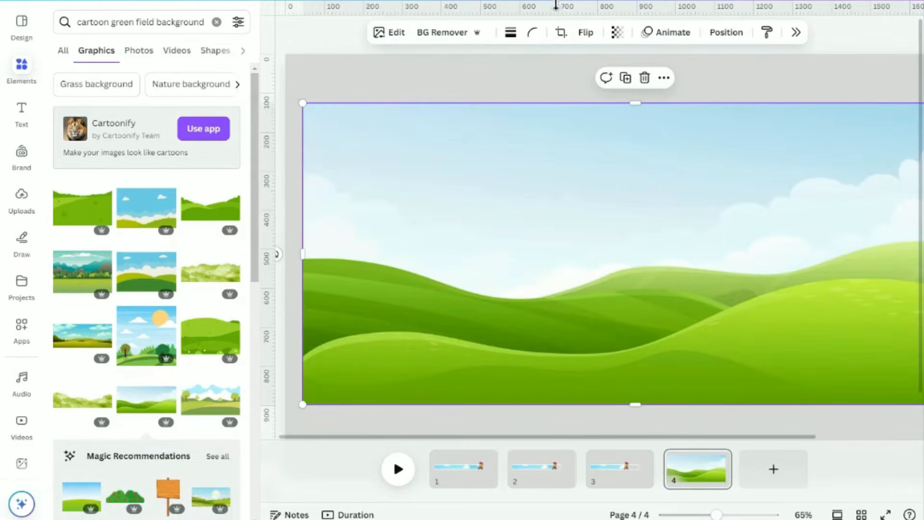
# - Round the corners of the green hills image and give it a border with a weight of 12
pyautogui.click(534, 35)
pyautogui.moveTo(471, 82); pyautogui.dragTo(570, 79)
pyautogui.click(511, 32)
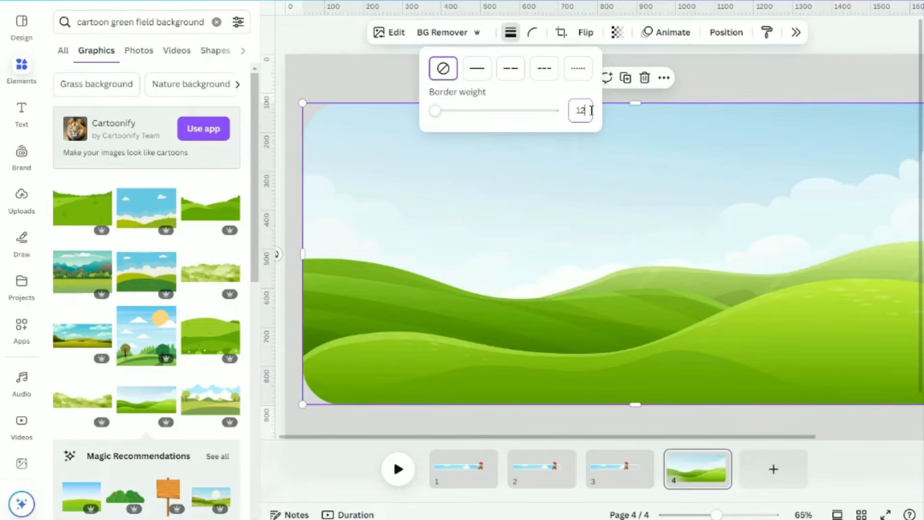
pyautogui.press('Return')
pyautogui.click(430, 200)
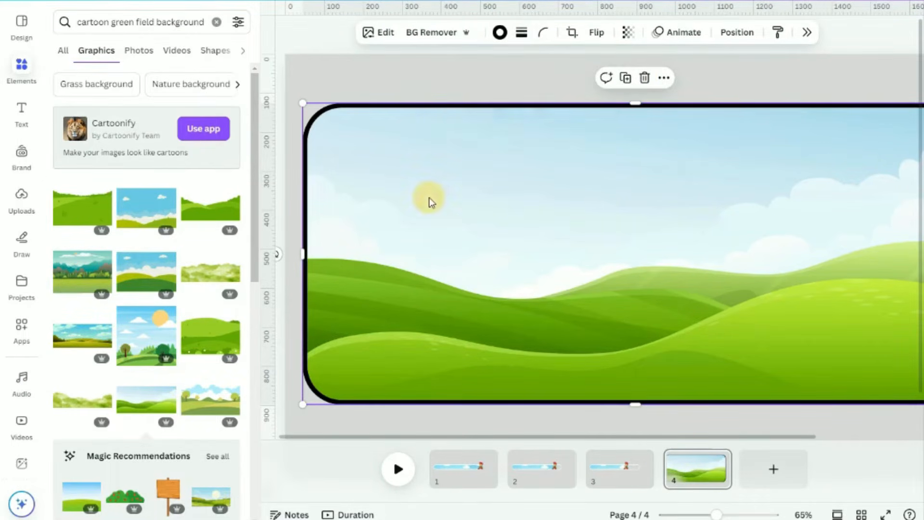
# - Shrink and crop the green hills image into a thin bar matching the cloud bar's outline, placed just below it
pyautogui.moveTo(301, 102); pyautogui.dragTo(635, 422)
pyautogui.moveTo(758, 361); pyautogui.dragTo(403, 311)
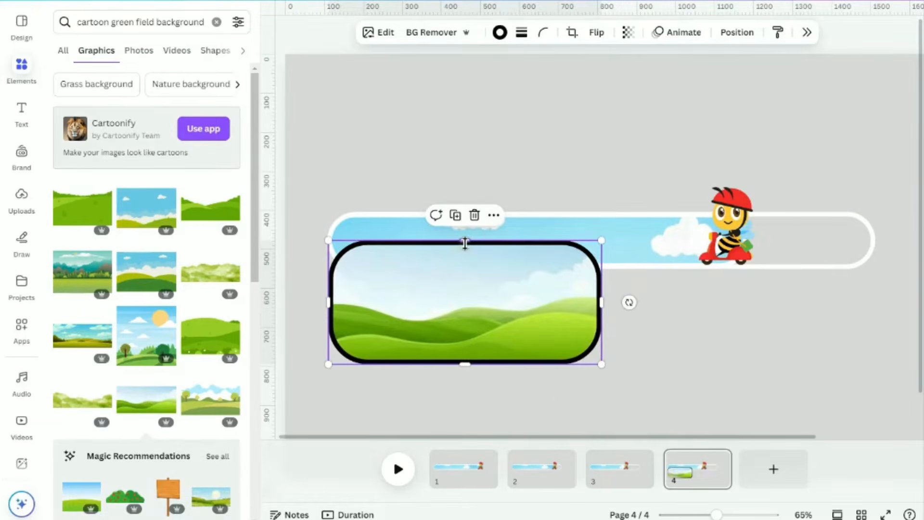
pyautogui.moveTo(465, 244); pyautogui.dragTo(465, 314)
pyautogui.moveTo(605, 341); pyautogui.dragTo(882, 337)
pyautogui.moveTo(573, 340); pyautogui.dragTo(571, 319)
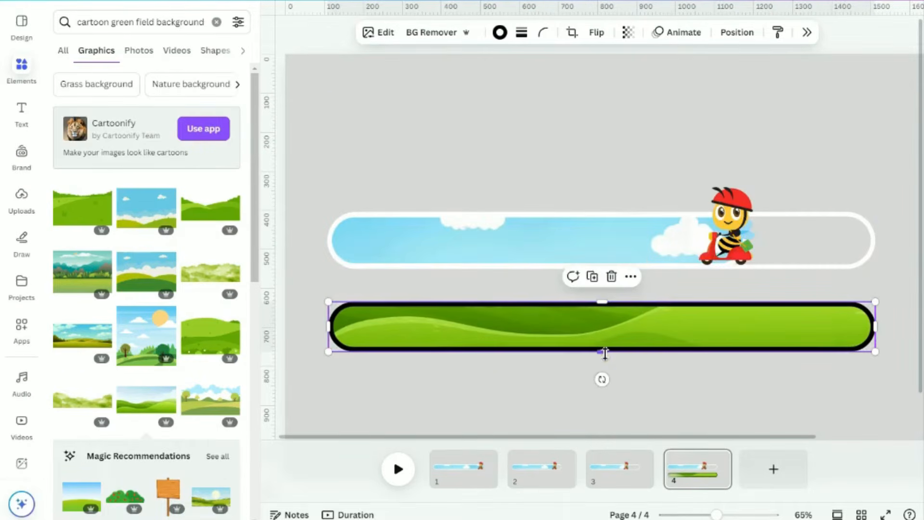
pyautogui.moveTo(606, 357); pyautogui.dragTo(605, 360)
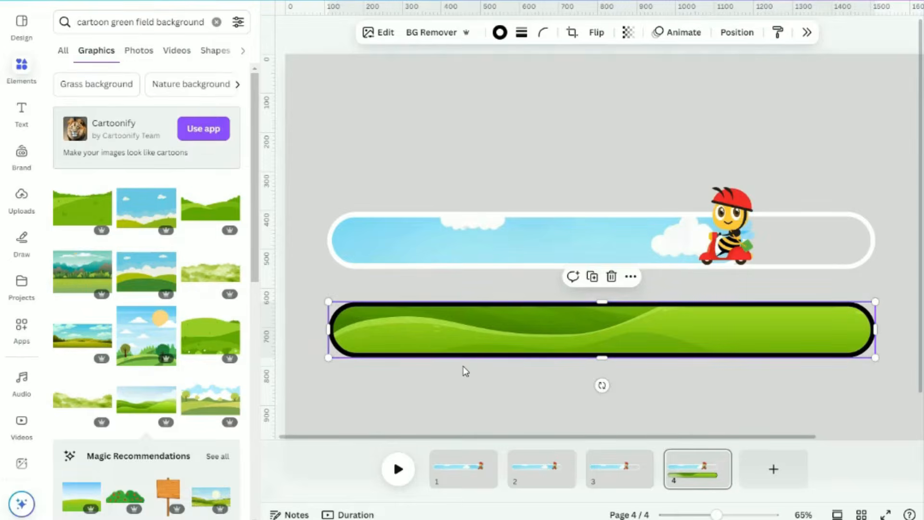
pyautogui.moveTo(474, 343)
pyautogui.mouseDown()
pyautogui.moveTo(482, 259)
pyautogui.moveTo(476, 351)
pyautogui.mouseUp()
# - Change the green bar's border colour to white
pyautogui.click(500, 32)
pyautogui.click(805, 108)
pyautogui.click(902, 138)
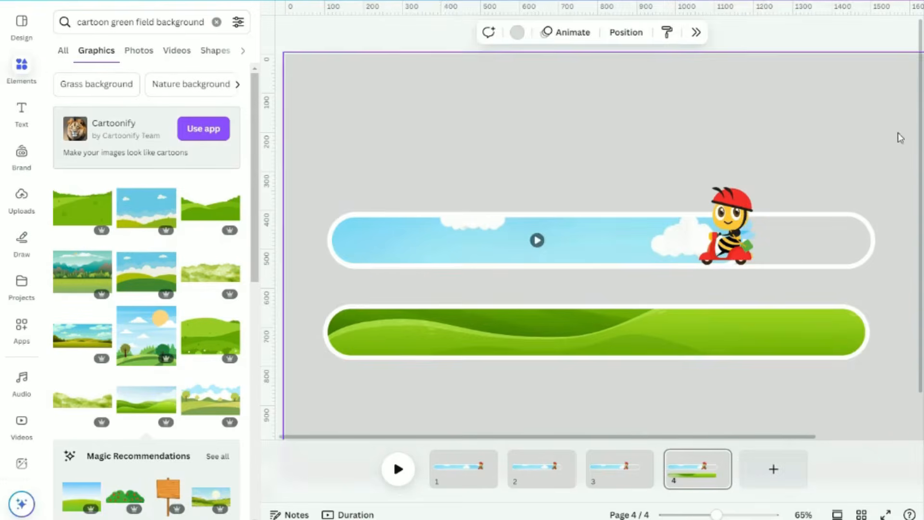
# - Shorten the green bar and put it in the white outline in place of the cloud video, moving the scooter bee aside
pyautogui.click(867, 331)
pyautogui.moveTo(866, 331); pyautogui.dragTo(751, 332)
pyautogui.moveTo(610, 324); pyautogui.dragTo(562, 234)
pyautogui.click(570, 250)
pyautogui.moveTo(744, 198); pyautogui.dragTo(809, 192)
pyautogui.click(664, 140)
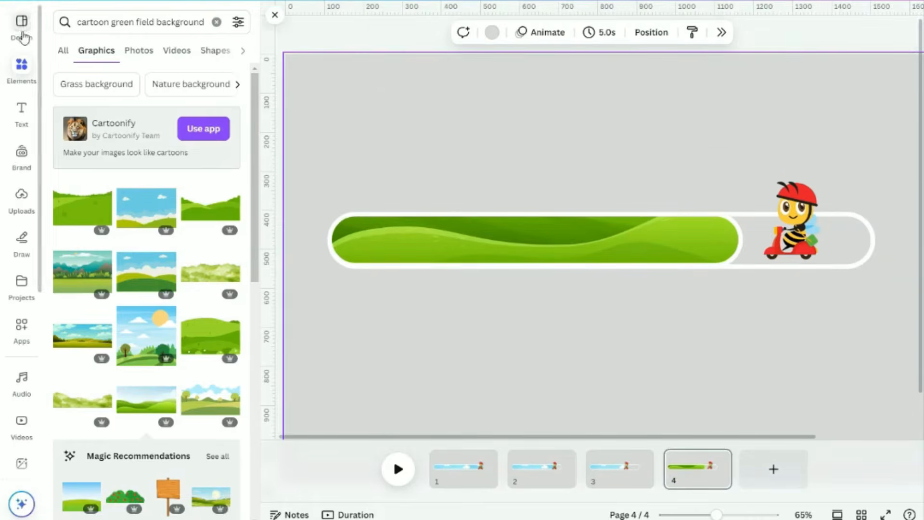
# - Search the graphics for "cute bee" and add the winking bee in a red cap to page 4
pyautogui.click(217, 23)
pyautogui.click(140, 24)
pyautogui.write('cute bee')
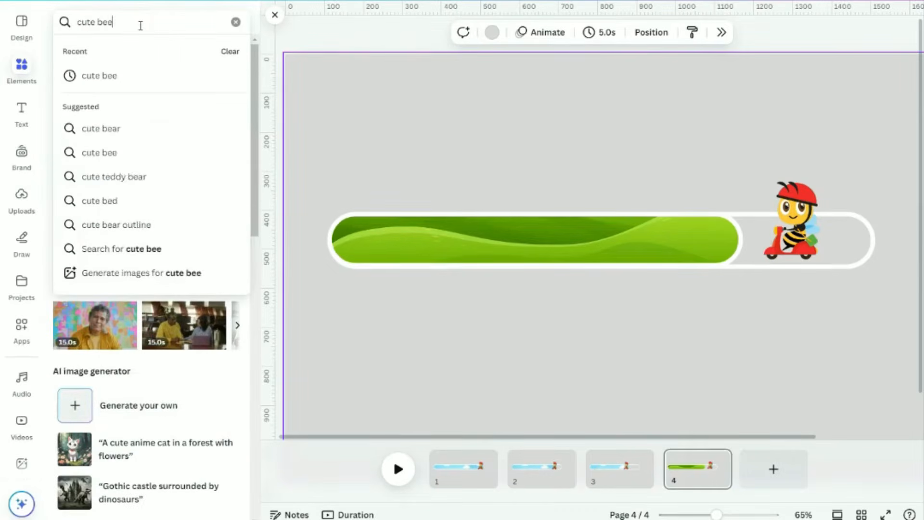
pyautogui.press('Return')
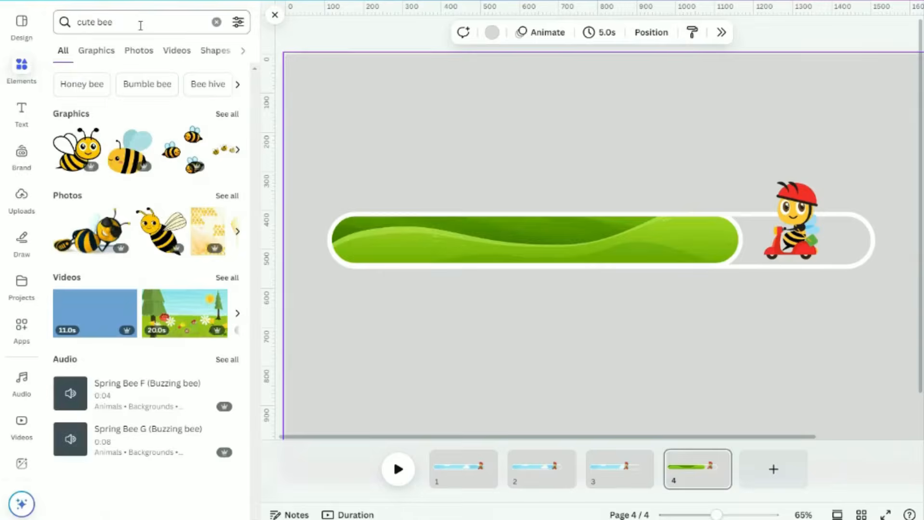
pyautogui.click(220, 116)
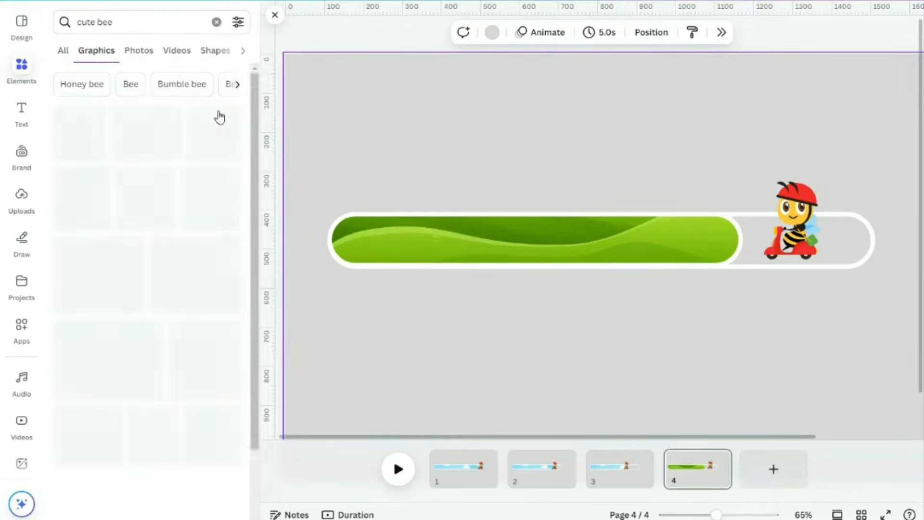
pyautogui.click(67, 297)
pyautogui.click(67, 296)
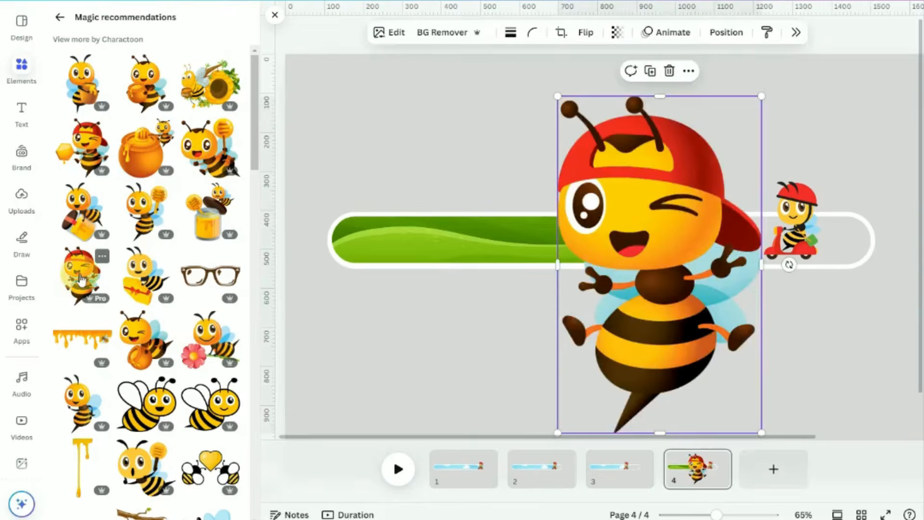
# - Delete the scooter bee and shrink the red-capped bee to sit at the green bar's right end
pyautogui.moveTo(558, 97); pyautogui.dragTo(646, 289)
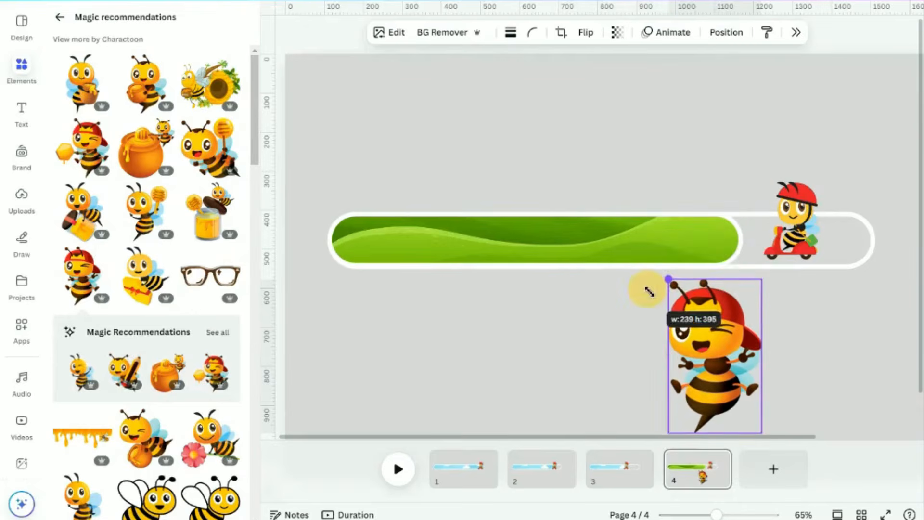
pyautogui.click(794, 219)
pyautogui.click(751, 284)
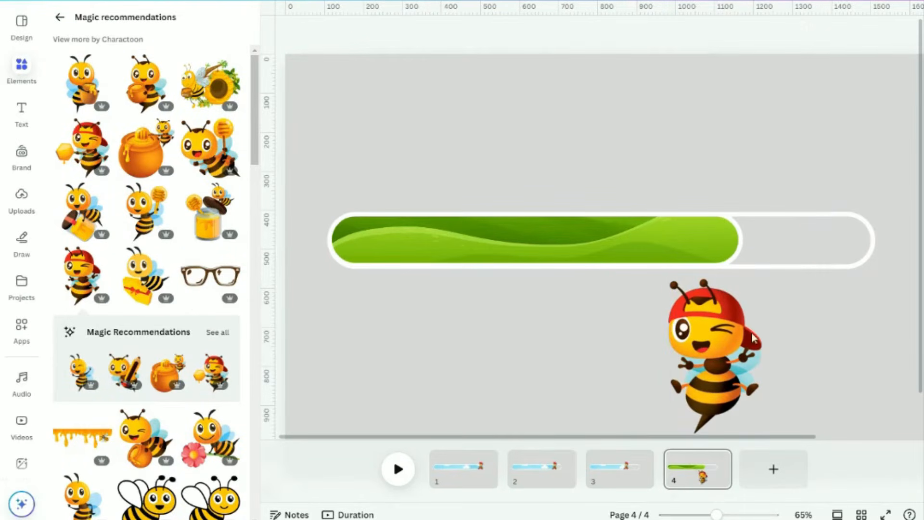
pyautogui.click(680, 297)
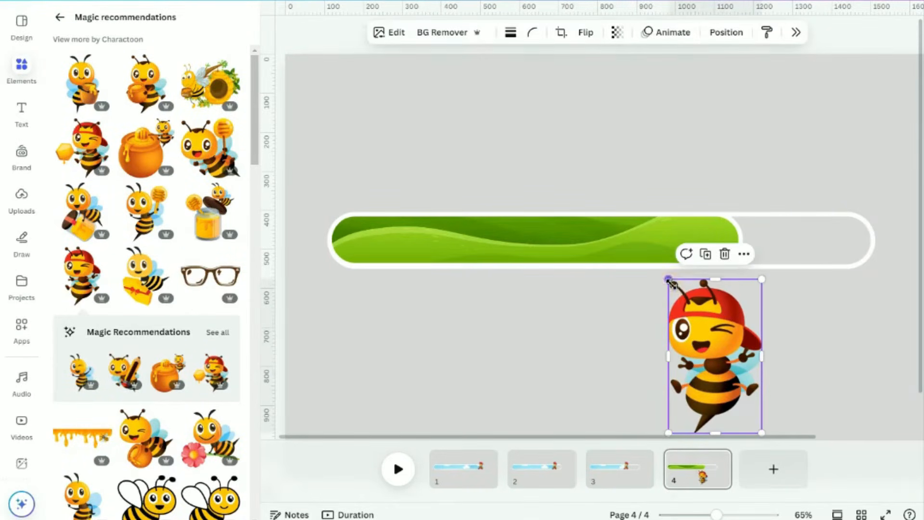
pyautogui.moveTo(672, 281); pyautogui.dragTo(721, 354)
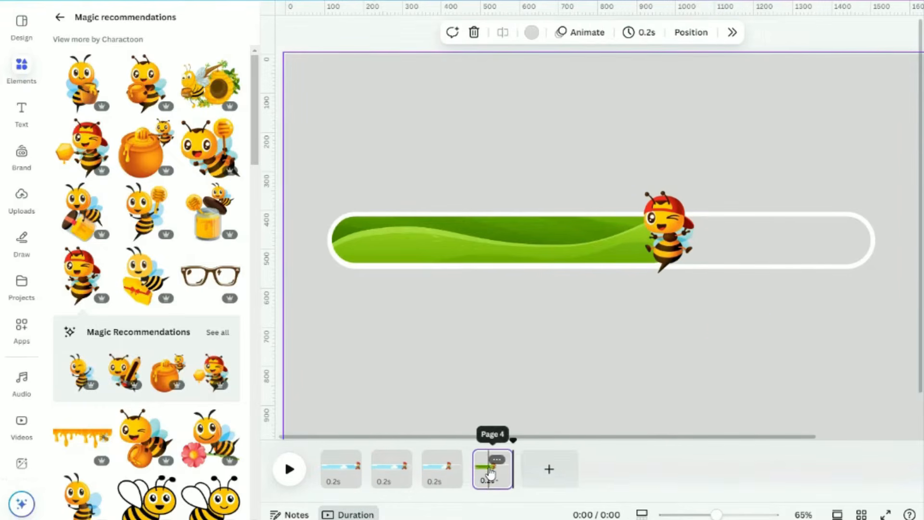
# - Duplicate the green page twice, shortening the green bar and moving the red-capped bee left to its end on each copy
pyautogui.hotkey('ctrl', 'd')
pyautogui.moveTo(679, 240); pyautogui.dragTo(498, 243)
pyautogui.click(542, 474)
pyautogui.hotkey('ctrl', 'd')
pyautogui.click(554, 241)
pyautogui.moveTo(590, 234); pyautogui.dragTo(518, 234)
pyautogui.click(513, 309)
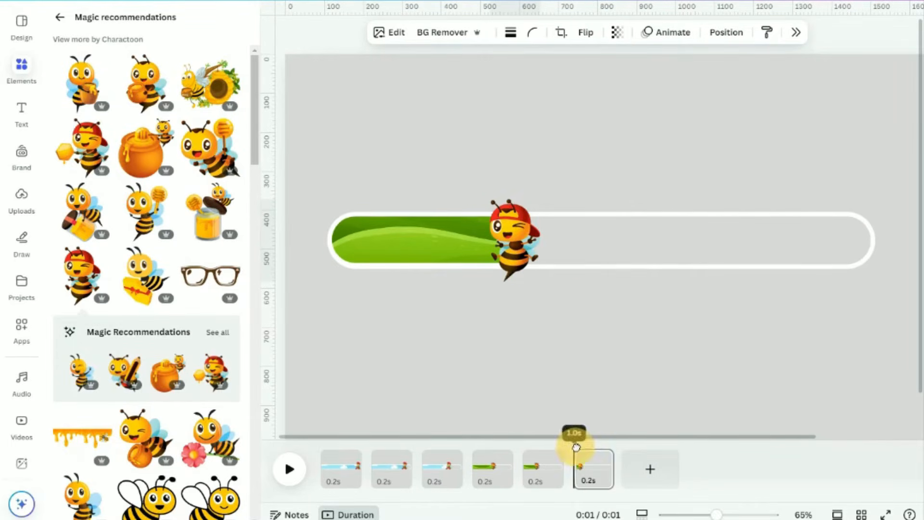
# - Duplicate page 6 and remove the extra copy of the red-capped bee from the page
pyautogui.hotkey('ctrl', 'd')
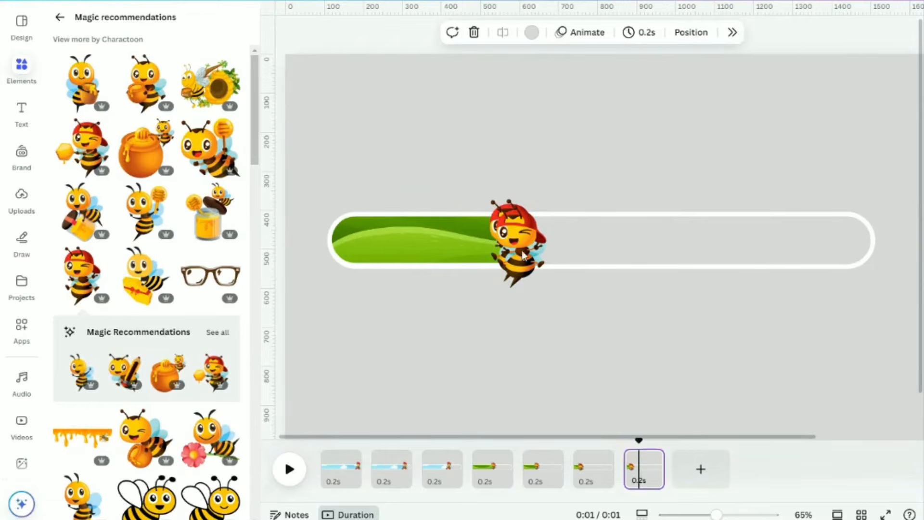
pyautogui.click(530, 246)
pyautogui.moveTo(529, 246); pyautogui.dragTo(530, 248)
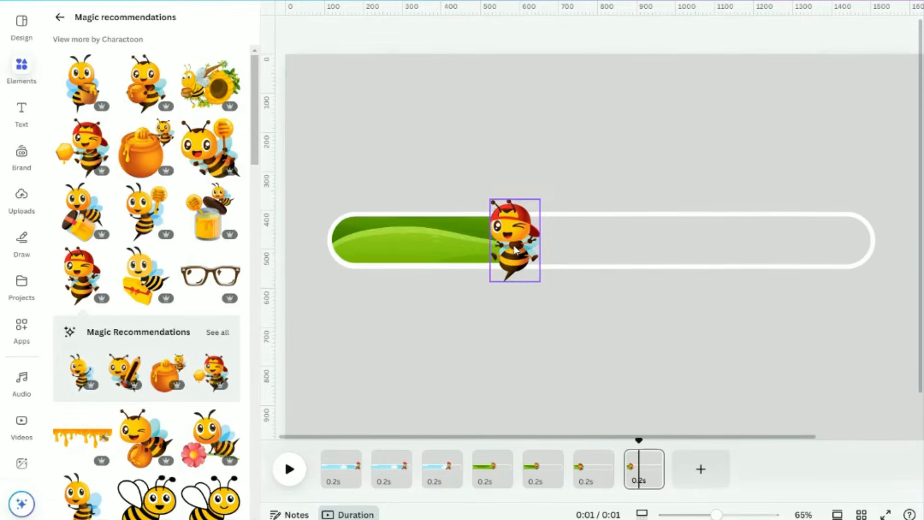
# - Return to the "cute bee" graphics and add the bee holding up a honey dipper to page 7
pyautogui.click(459, 235)
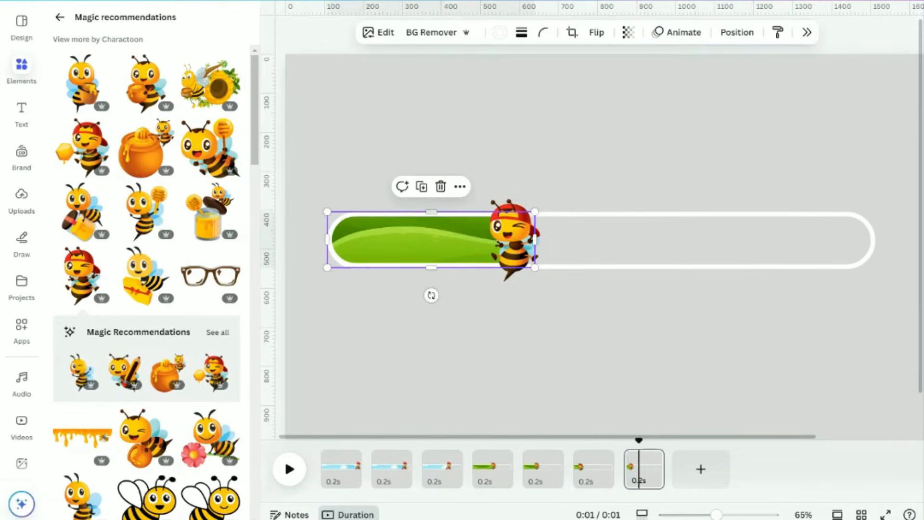
pyautogui.click(60, 15)
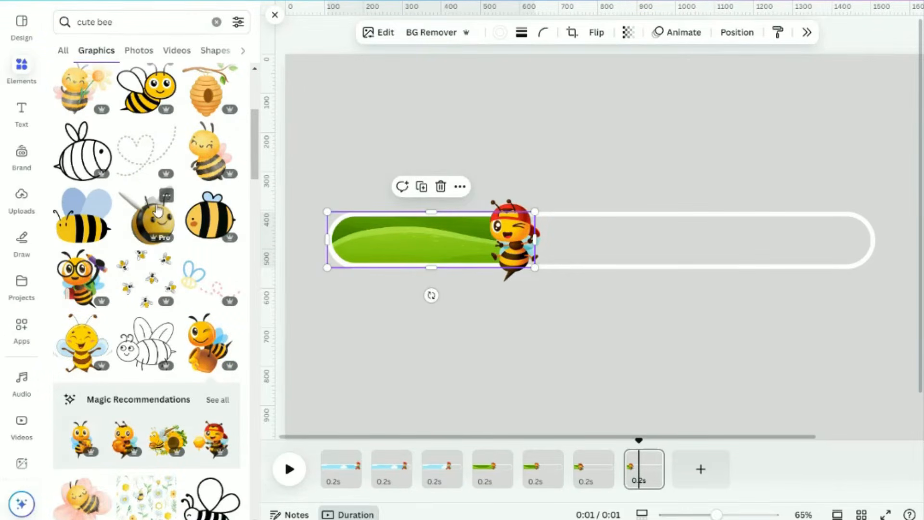
pyautogui.scroll(1, 150, 271)
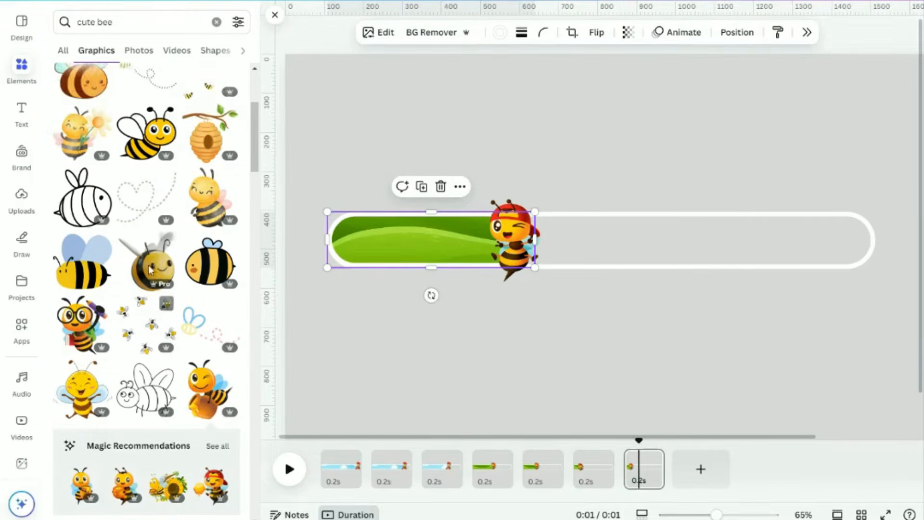
pyautogui.scroll(-1, 150, 271)
pyautogui.click(190, 332)
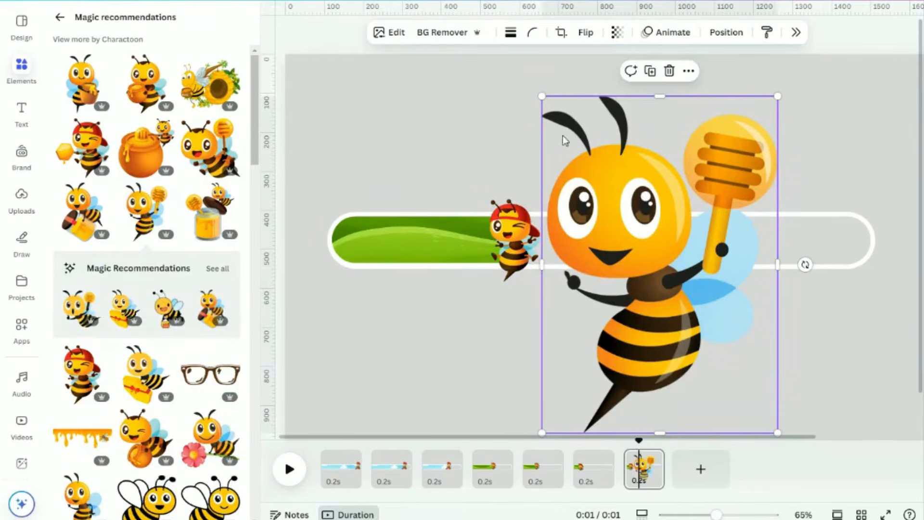
# - Shrink the honey-dipper bee, place it just past the green bar's right end, and delete the red-capped bee
pyautogui.moveTo(542, 96); pyautogui.dragTo(563, 192)
pyautogui.moveTo(579, 226); pyautogui.dragTo(556, 233)
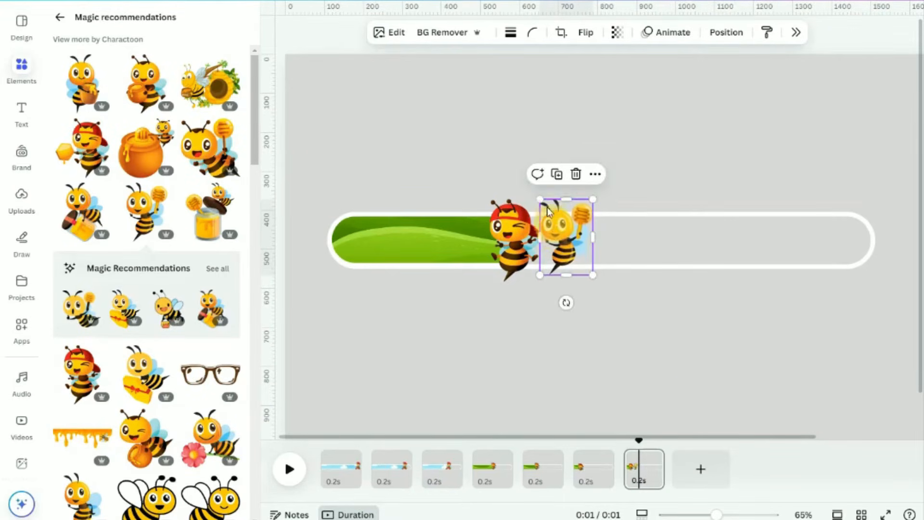
pyautogui.moveTo(602, 206); pyautogui.dragTo(605, 200)
pyautogui.moveTo(573, 234); pyautogui.dragTo(571, 242)
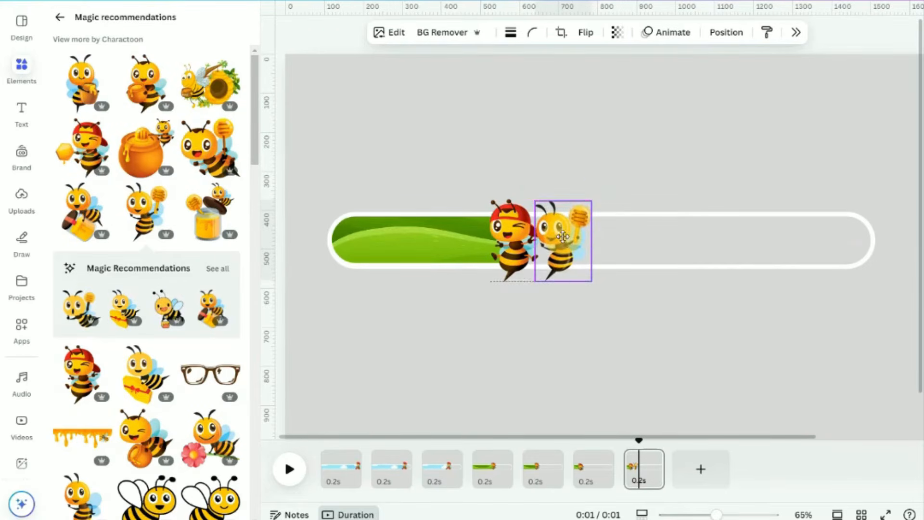
pyautogui.click(507, 233)
pyautogui.press('Delete')
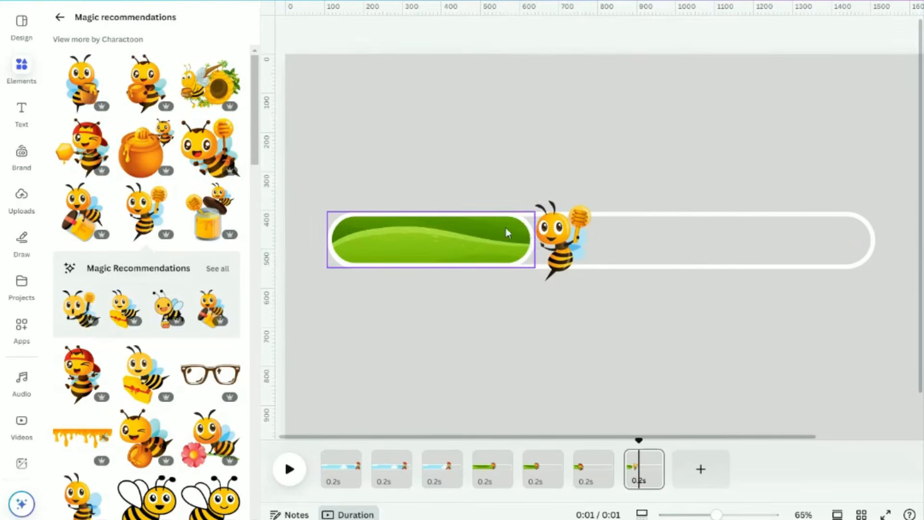
# - Search the elements library for "red background" and show the video results
pyautogui.click(426, 246)
pyautogui.click(57, 18)
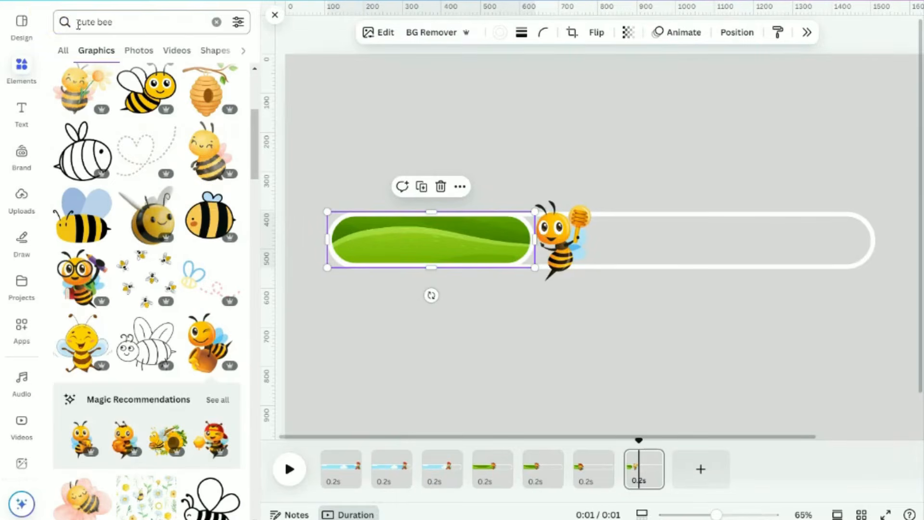
pyautogui.click(124, 22)
pyautogui.click(216, 23)
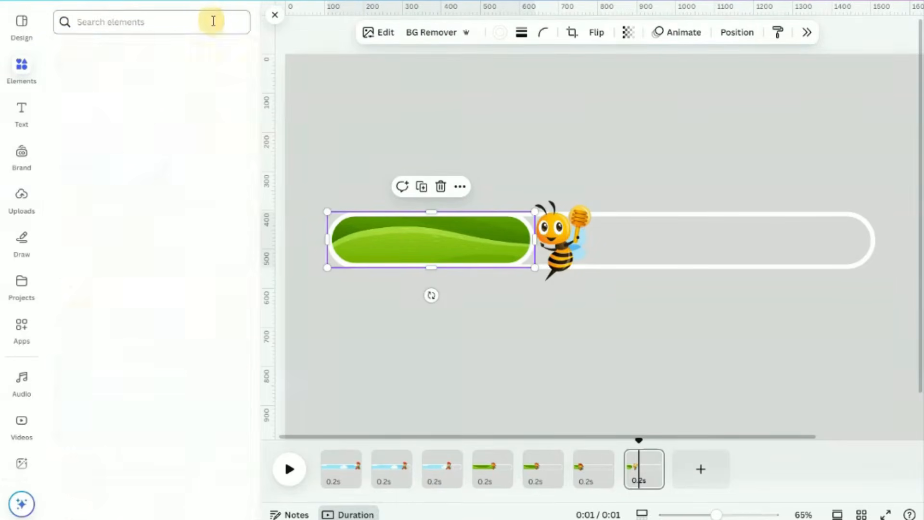
pyautogui.click(195, 17)
pyautogui.write('red')
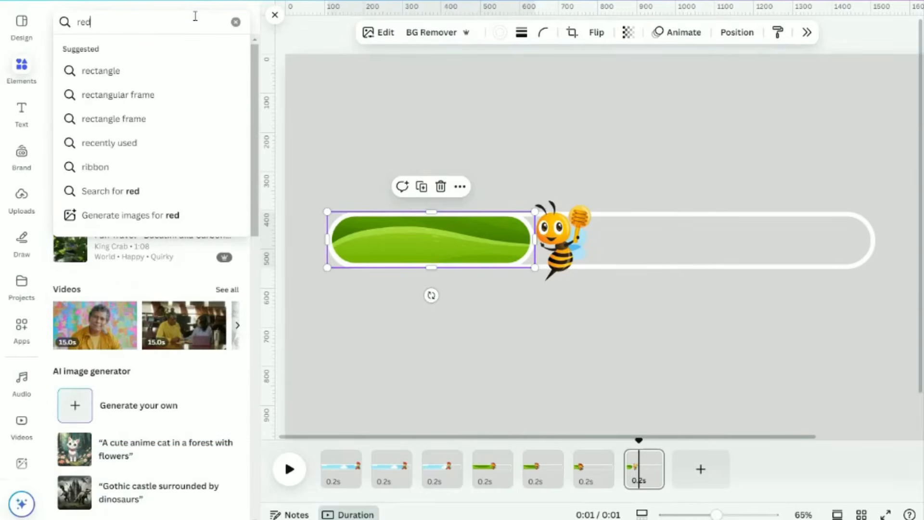
pyautogui.write(' bac')
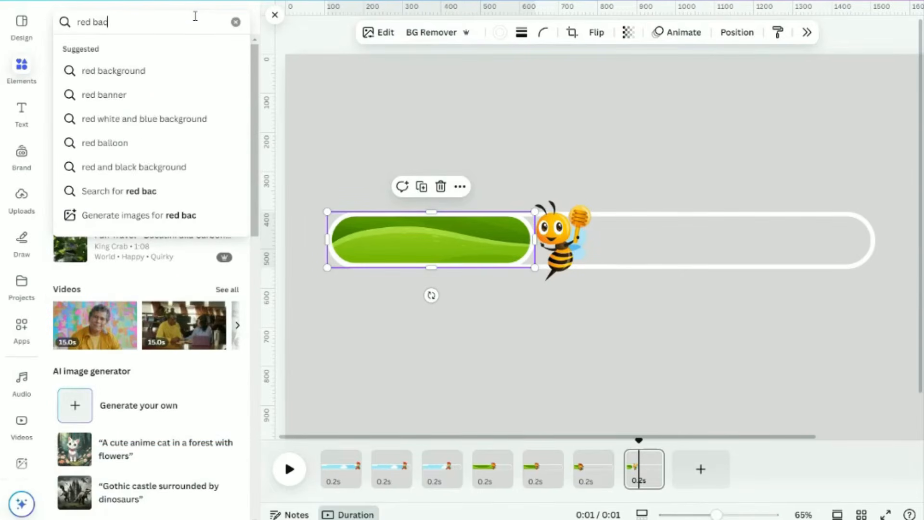
pyautogui.write('kground')
pyautogui.press('Return')
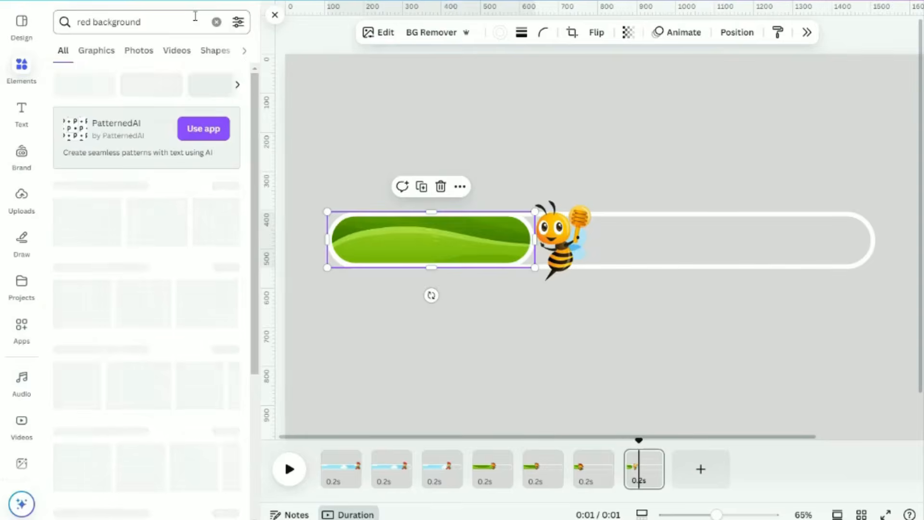
pyautogui.click(226, 348)
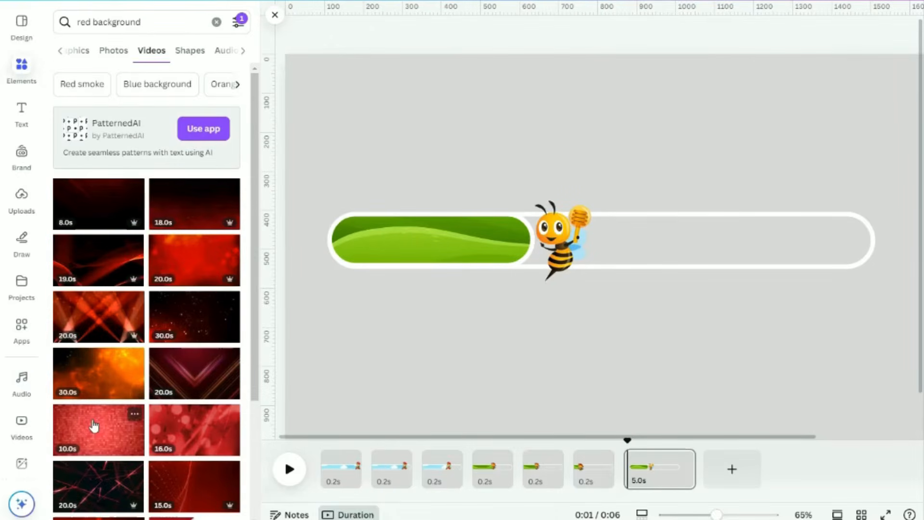
# - Add the 10-second red pixel-block video to page 7, shrink it and place it below the green bar
pyautogui.click(94, 425)
pyautogui.moveTo(485, 296); pyautogui.dragTo(440, 303)
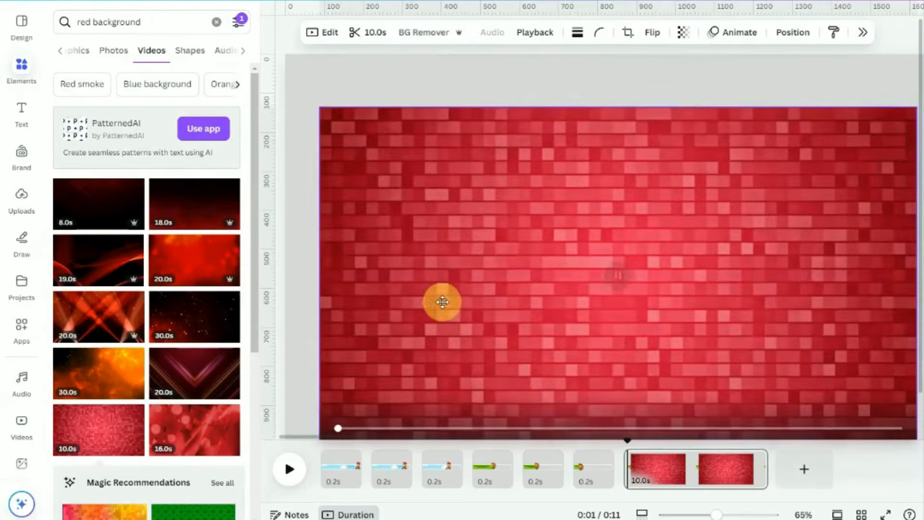
pyautogui.moveTo(322, 110); pyautogui.dragTo(389, 318)
pyautogui.moveTo(432, 286); pyautogui.dragTo(434, 308)
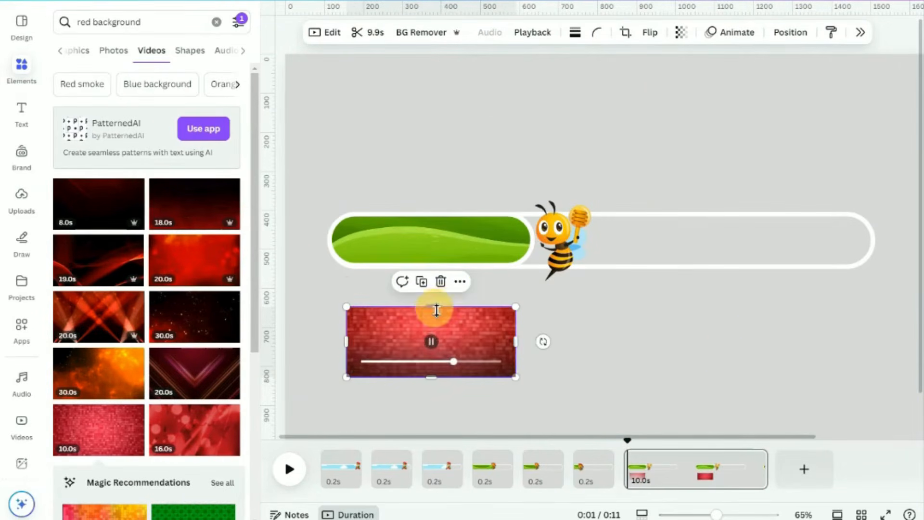
# - Round the red video's corners fully and give it a solid white border with a weight of 12
pyautogui.click(597, 34)
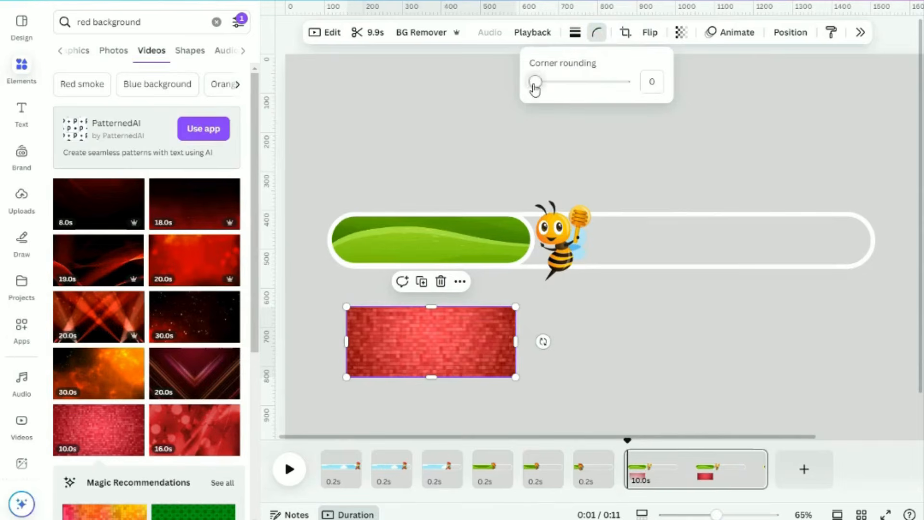
pyautogui.moveTo(535, 83); pyautogui.dragTo(660, 82)
pyautogui.click(575, 33)
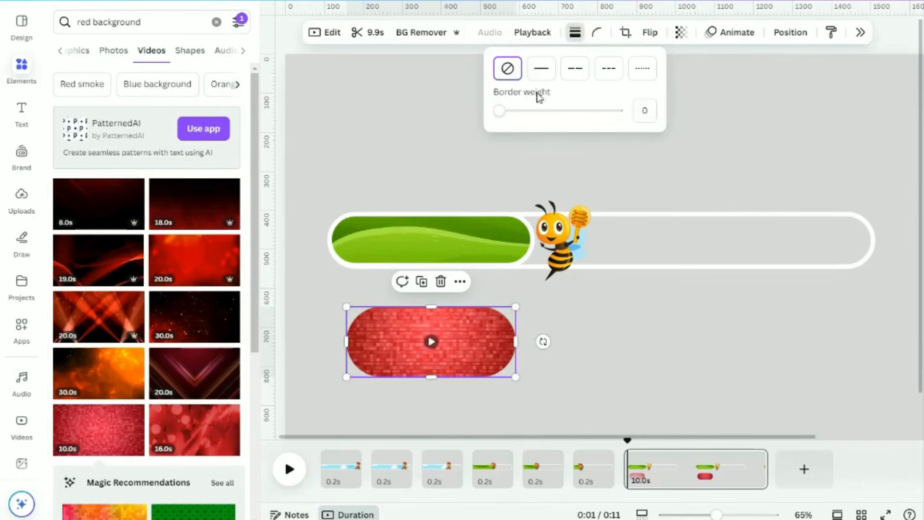
pyautogui.write('20')
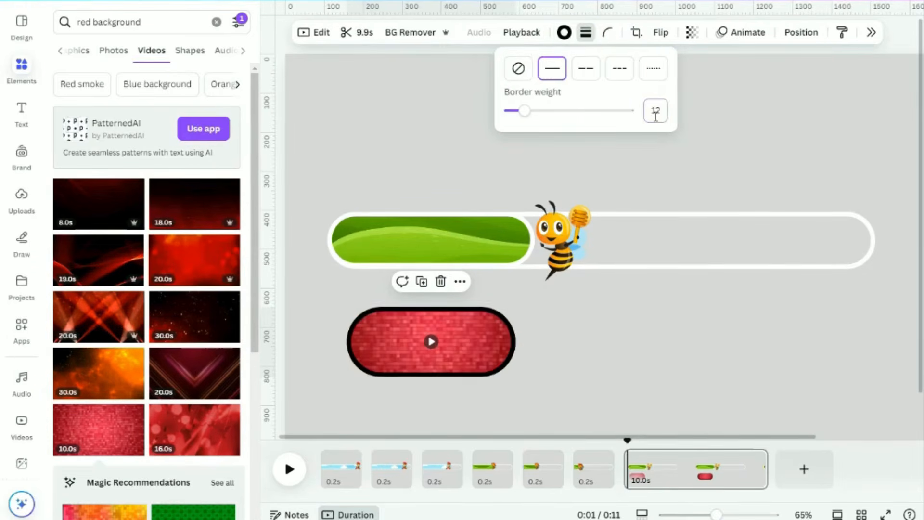
pyautogui.click(564, 33)
pyautogui.click(830, 187)
# - Fit the red bar to the outline's height and put it in the green bar's place, deleting the green bar
pyautogui.moveTo(466, 336); pyautogui.dragTo(465, 332)
pyautogui.moveTo(429, 307); pyautogui.dragTo(382, 244)
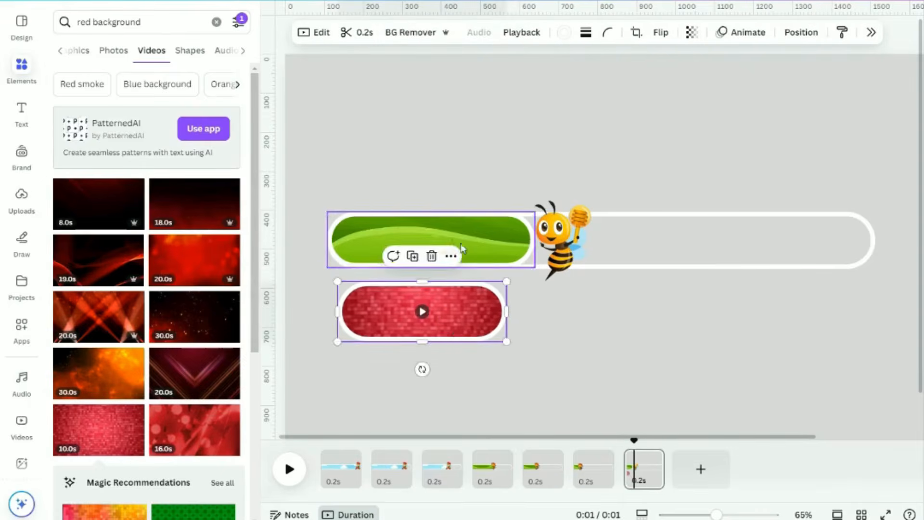
pyautogui.click(462, 249)
pyautogui.press('Delete')
pyautogui.moveTo(453, 326); pyautogui.dragTo(444, 256)
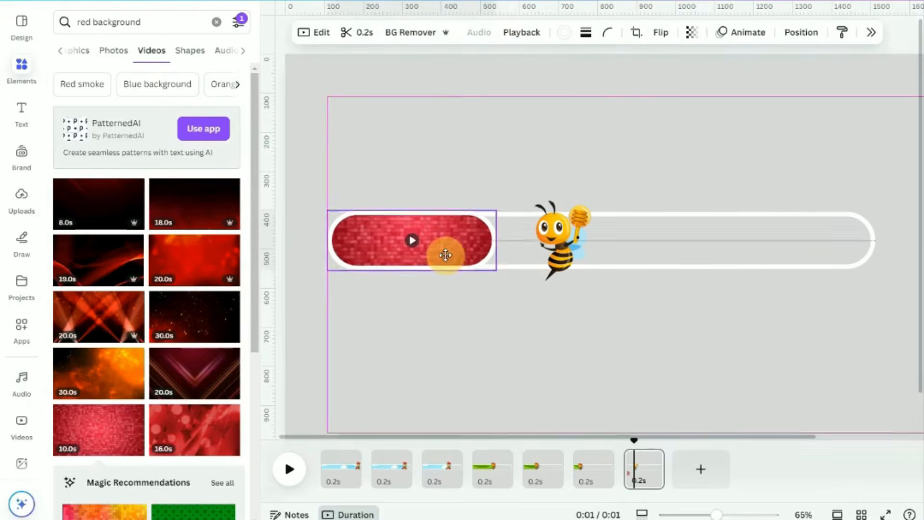
# - Move the honey-dipper bee onto the red bar's right end and bring it to the front
pyautogui.moveTo(559, 240); pyautogui.dragTo(485, 235)
pyautogui.click(726, 33)
pyautogui.click(782, 114)
pyautogui.moveTo(635, 441)
pyautogui.mouseDown()
pyautogui.moveTo(585, 455)
pyautogui.moveTo(640, 441)
pyautogui.mouseUp()
pyautogui.moveTo(519, 277); pyautogui.dragTo(526, 288)
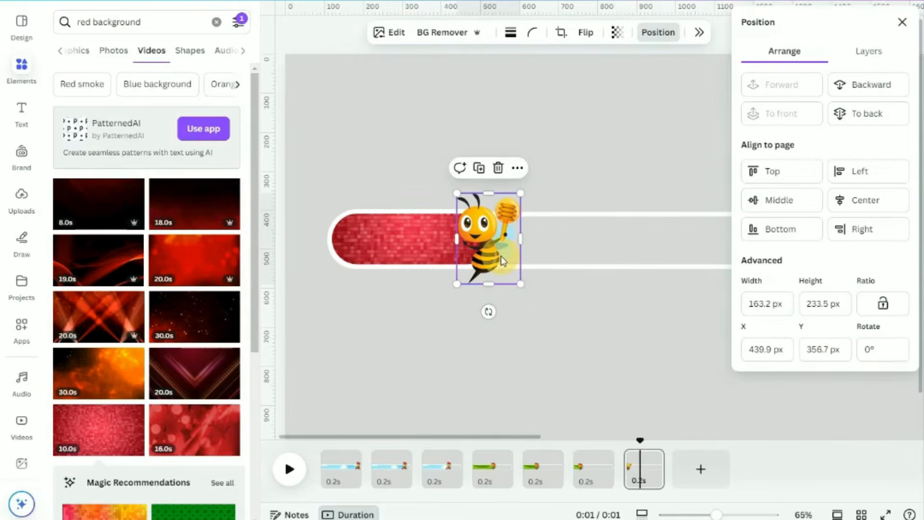
pyautogui.moveTo(640, 441); pyautogui.dragTo(636, 442)
pyautogui.moveTo(489, 254); pyautogui.dragTo(491, 247)
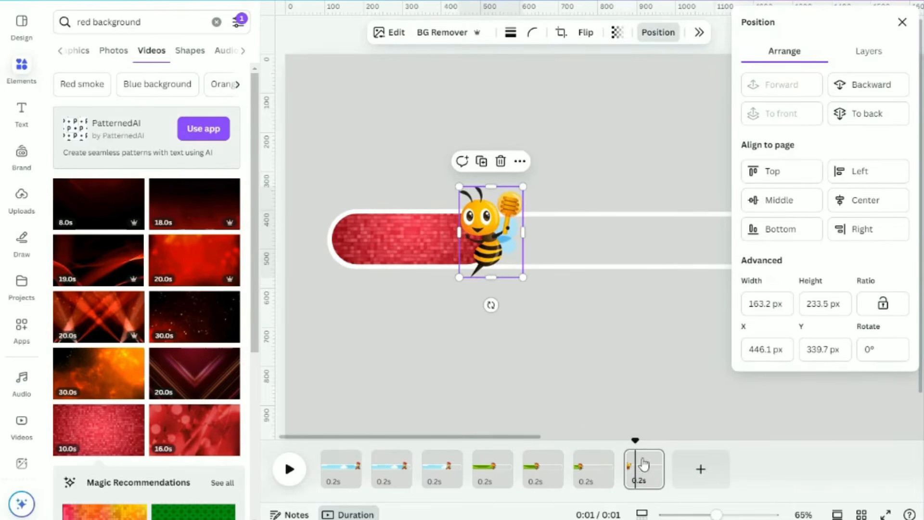
pyautogui.moveTo(636, 437)
pyautogui.mouseDown()
pyautogui.moveTo(595, 440)
pyautogui.moveTo(649, 446)
pyautogui.mouseUp()
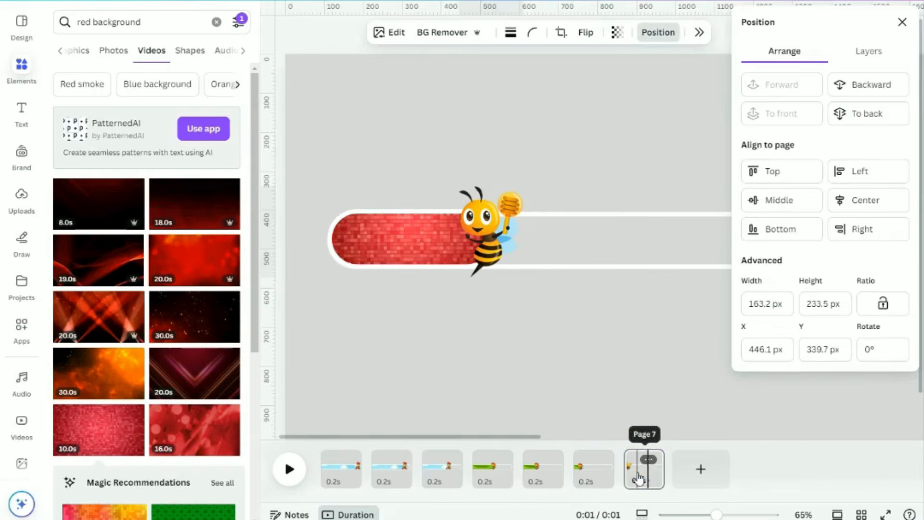
# - Duplicate page 7, shorten the copy's red bar to about 263 px wide and move the bee to its right end
pyautogui.click(639, 478)
pyautogui.hotkey('ctrl', 'd')
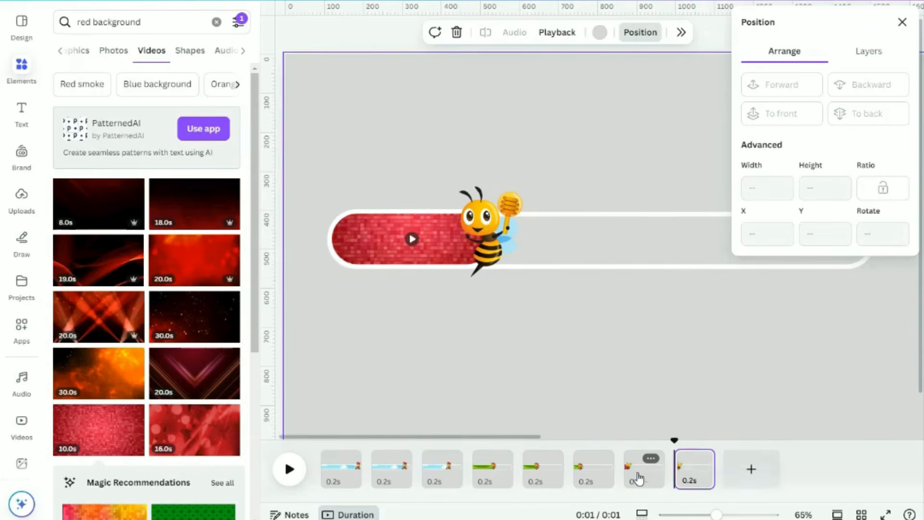
pyautogui.click(689, 443)
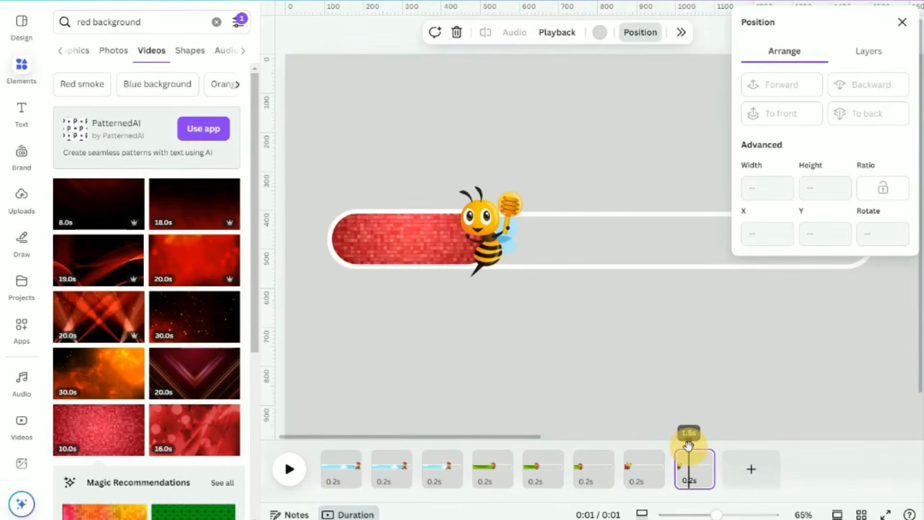
pyautogui.click(413, 250)
pyautogui.moveTo(463, 244); pyautogui.dragTo(407, 241)
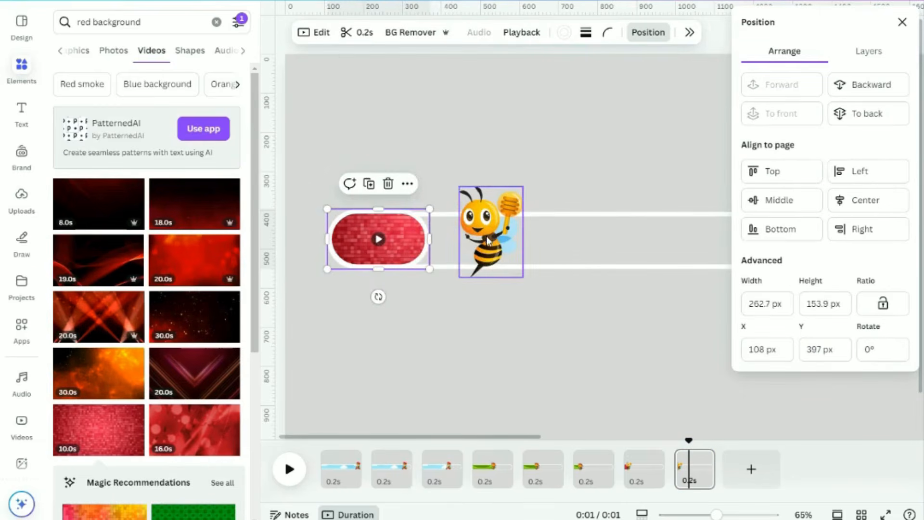
pyautogui.moveTo(484, 236); pyautogui.dragTo(412, 236)
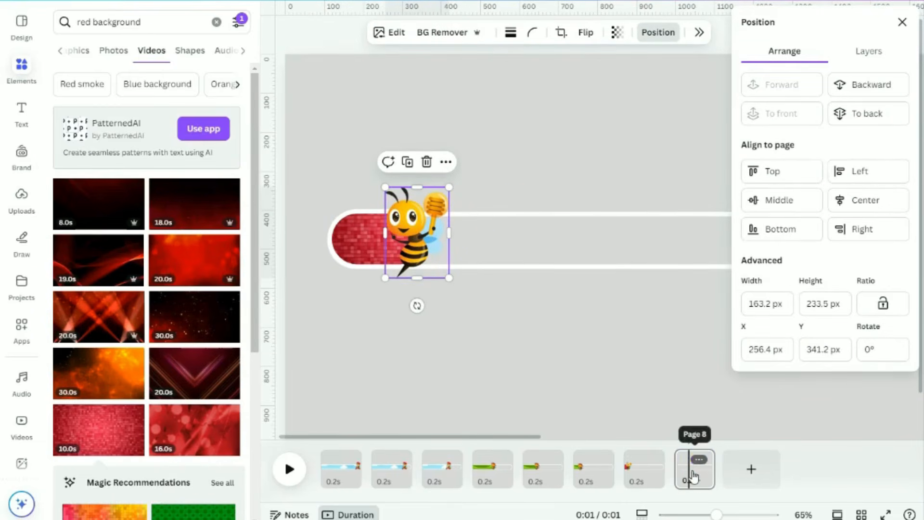
# - Duplicate page 8, shorten the copy's red bar to the outline's left end and move the bee over it
pyautogui.click(693, 477)
pyautogui.hotkey('ctrl', 'd')
pyautogui.click(344, 265)
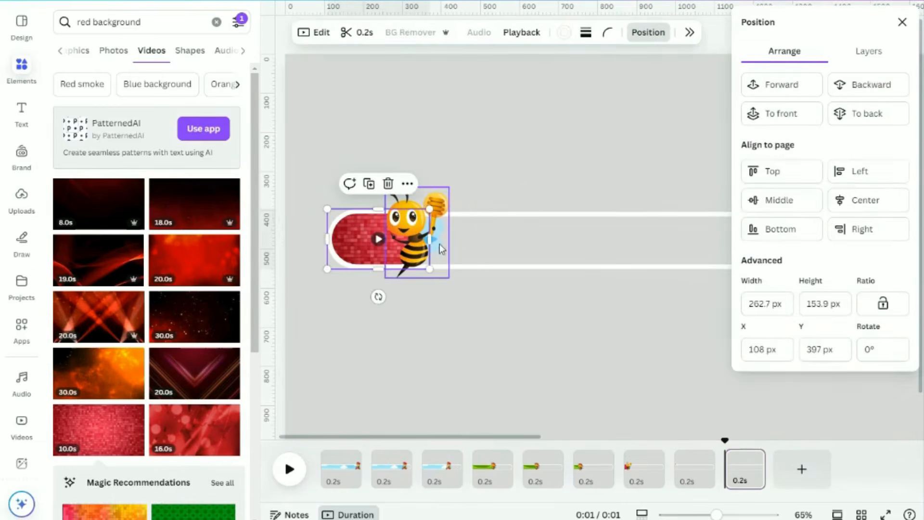
pyautogui.moveTo(430, 239); pyautogui.dragTo(358, 227)
pyautogui.click(376, 231)
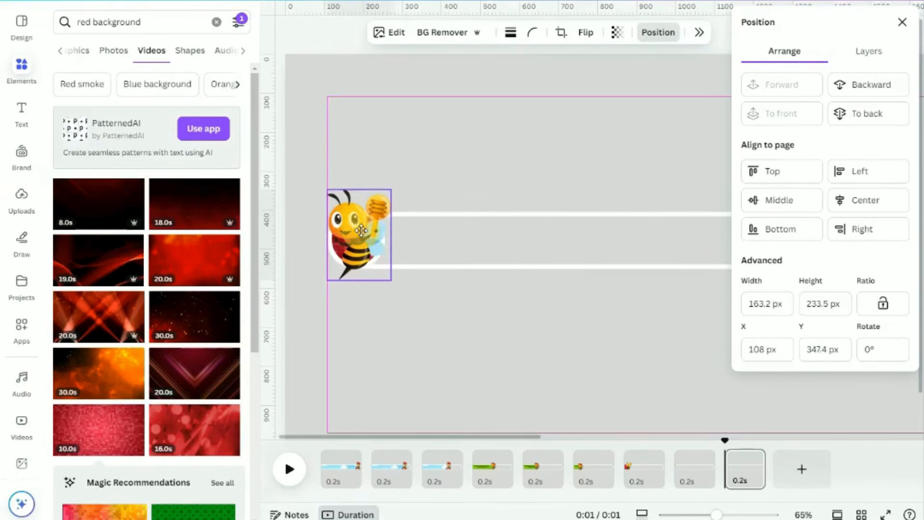
# - Download all 9 pages as a 1080p MP4 video
pyautogui.click(761, 477)
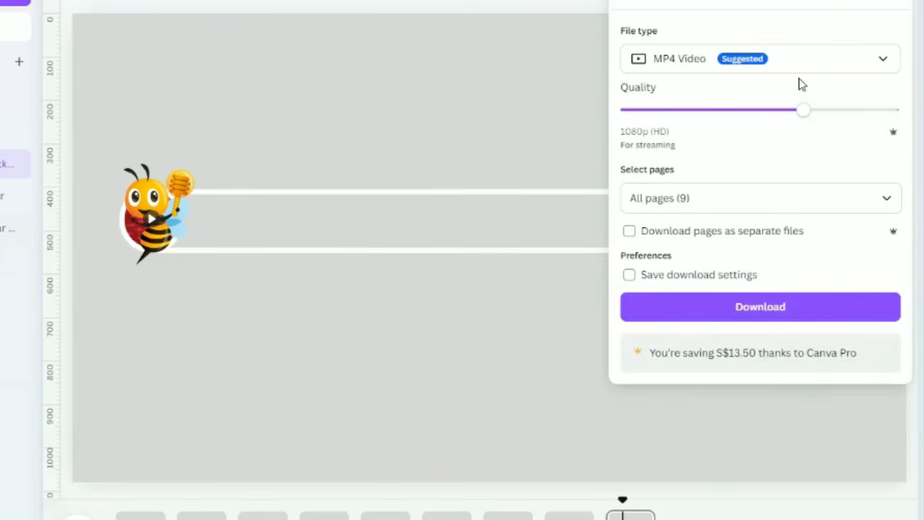
pyautogui.click(754, 306)
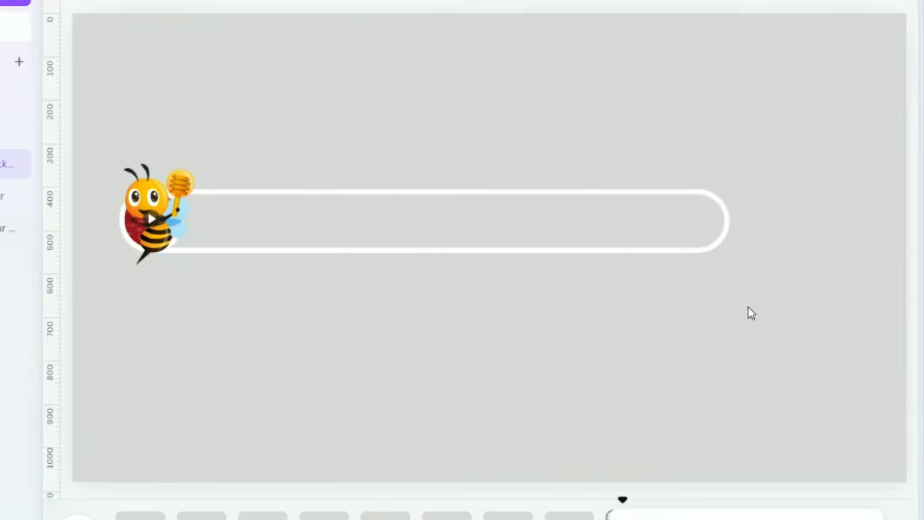